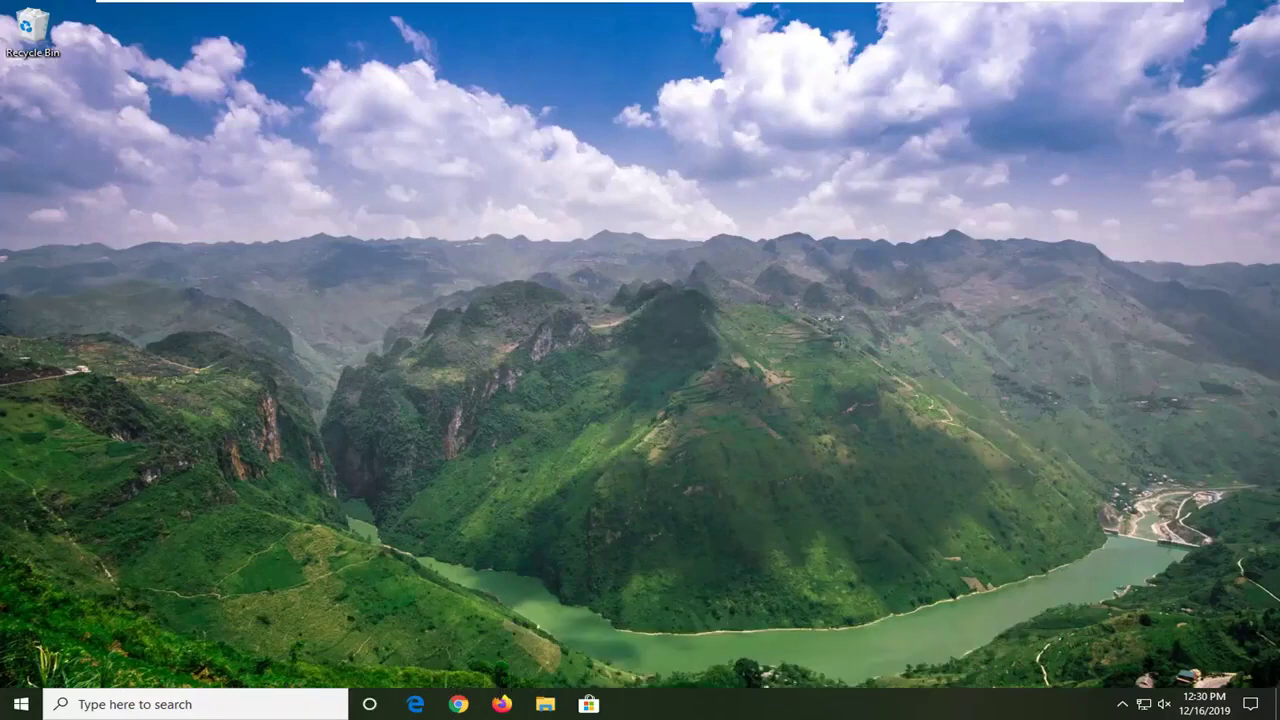
Step: Search for settings, launch the Settings app and open the Storage page of the System settings
{"action": "left_click", "coordinate": [6, 711]}
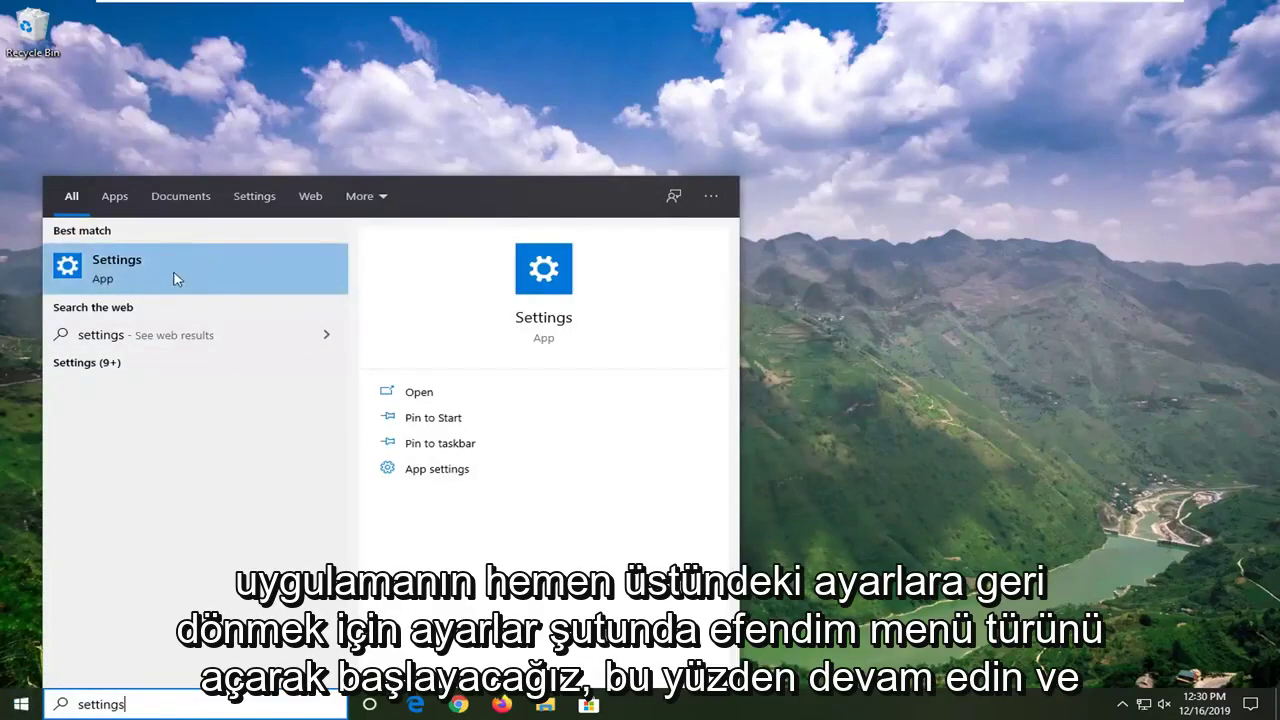
{"action": "left_click", "coordinate": [174, 278]}
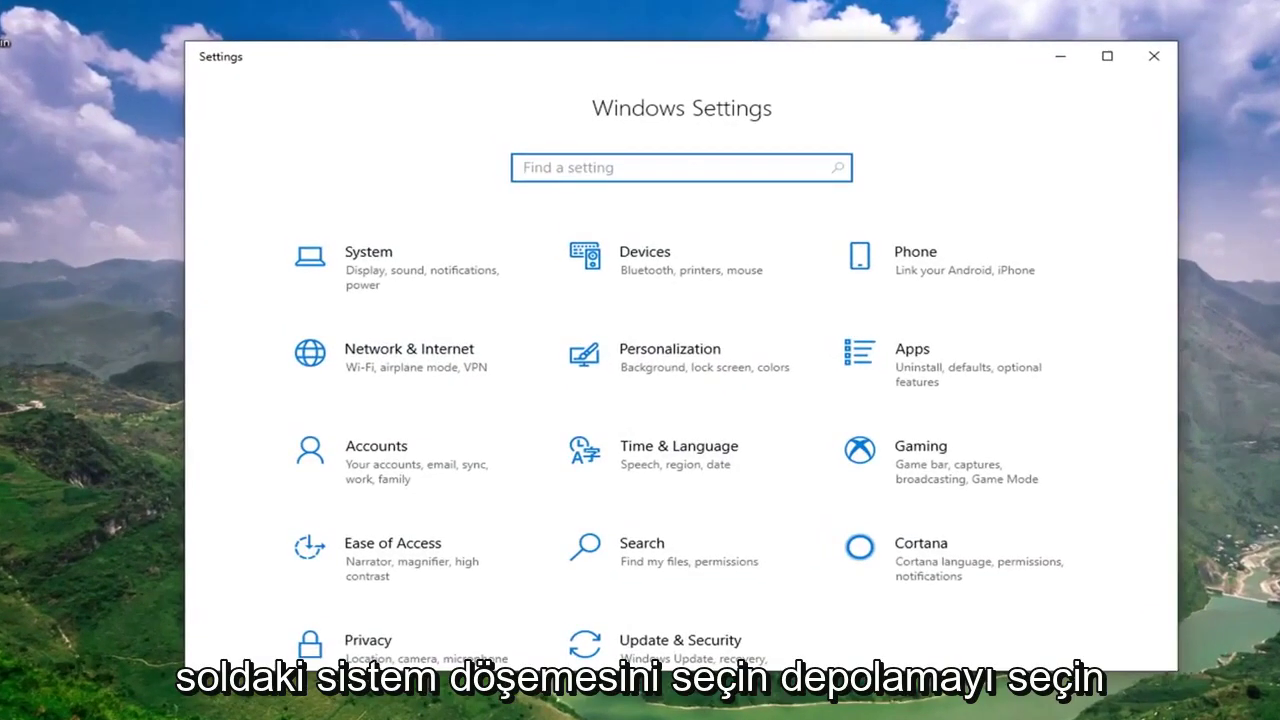
{"action": "left_click", "coordinate": [370, 274]}
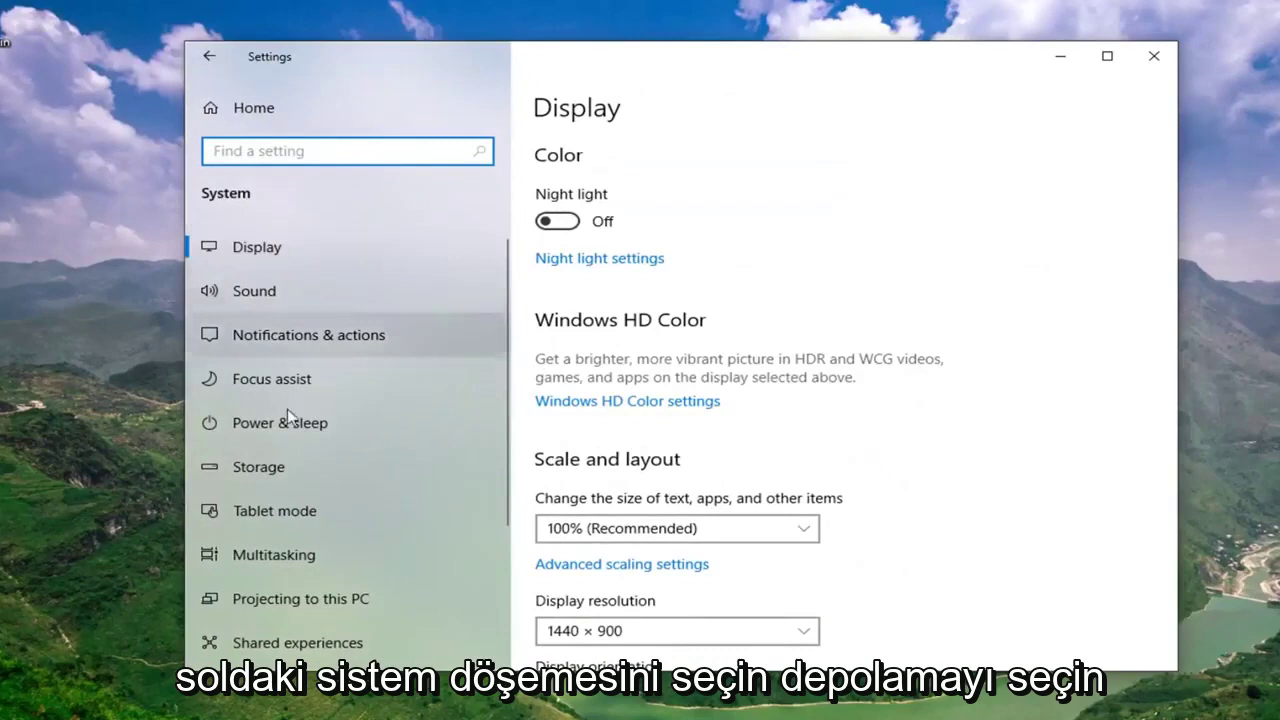
{"action": "left_click", "coordinate": [249, 470]}
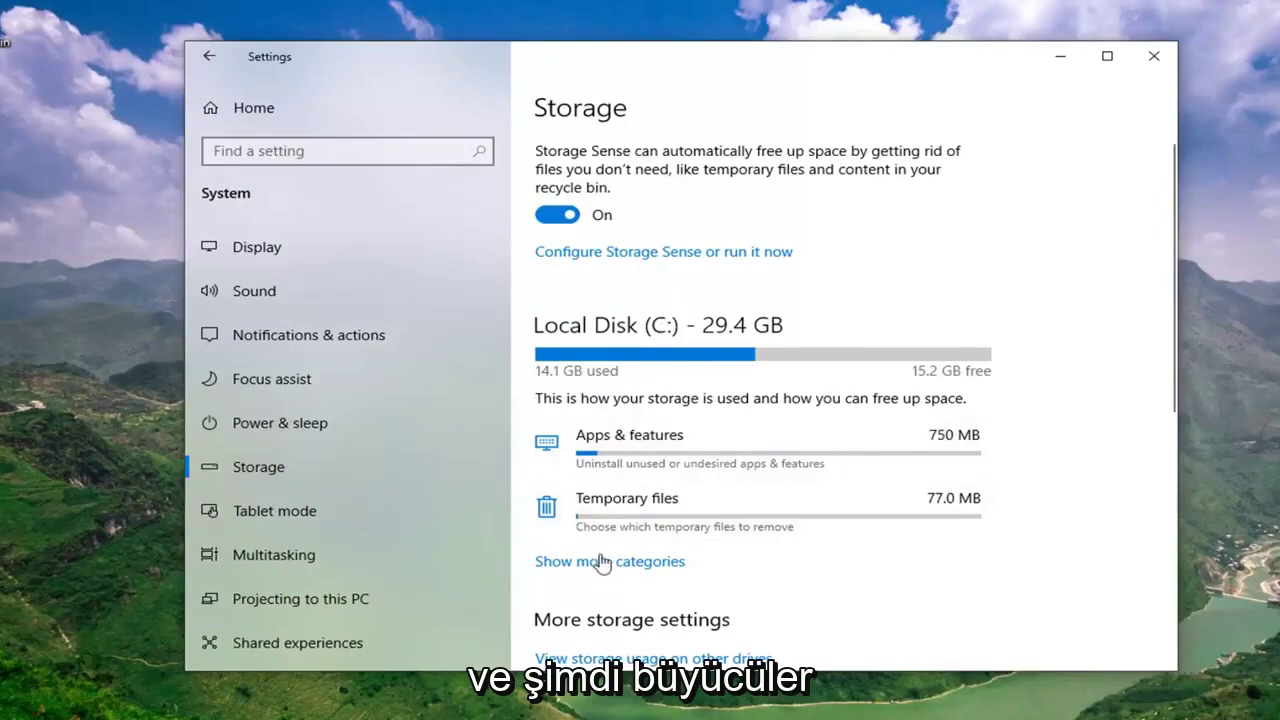
Step: Show all storage categories for Local Disk (C:) and open the System & reserved details
{"action": "left_click", "coordinate": [655, 566]}
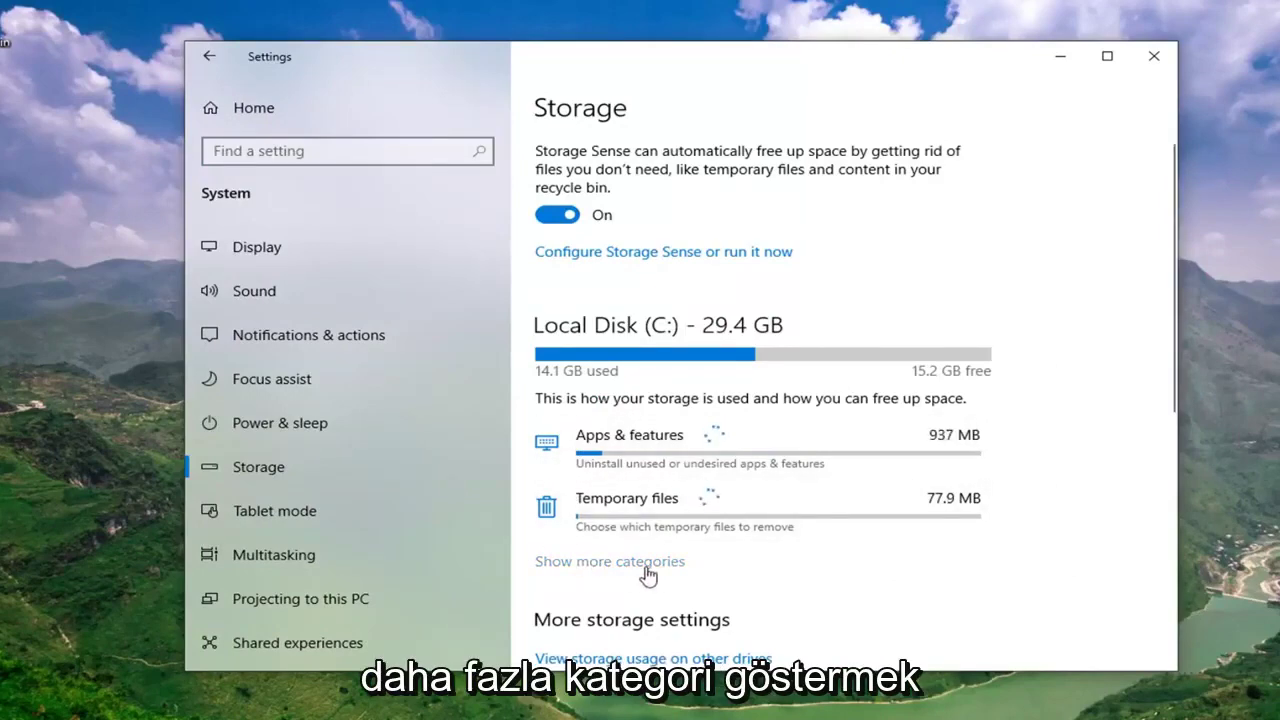
{"action": "scroll", "coordinate": [1028, 430], "scroll_direction": "down", "scroll_amount": 6}
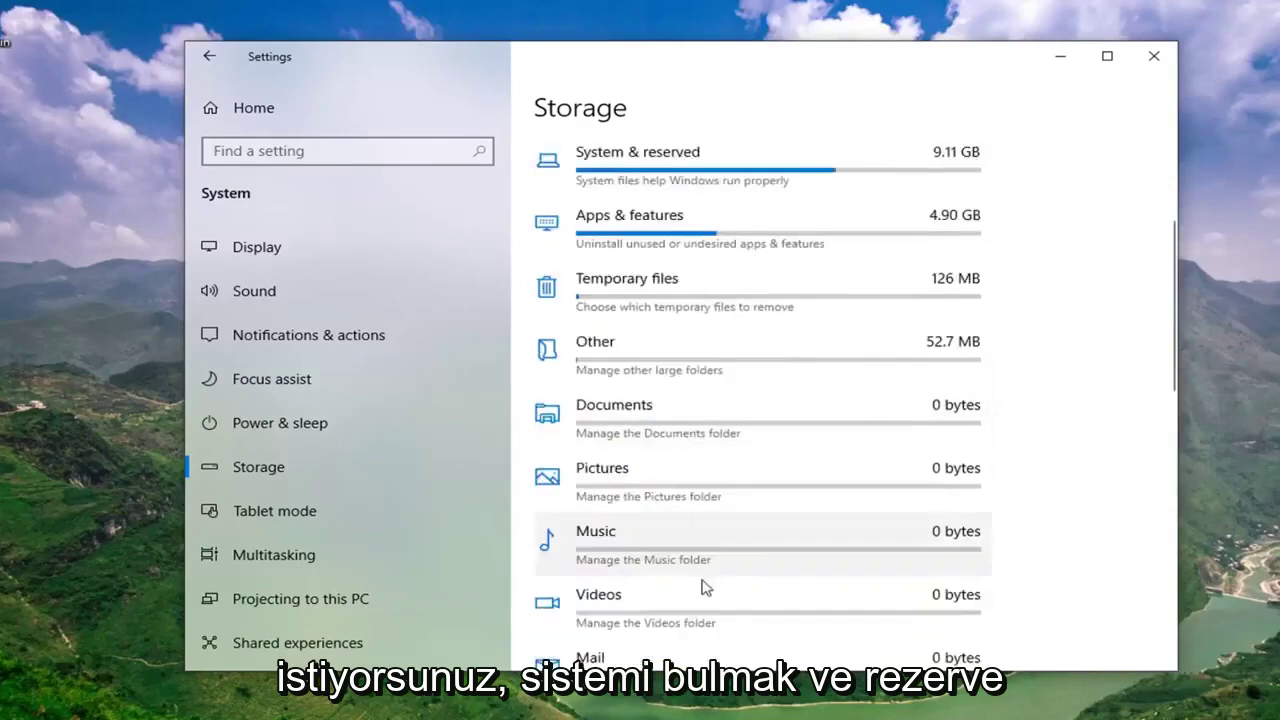
{"action": "scroll", "coordinate": [705, 588], "scroll_direction": "up", "scroll_amount": 4}
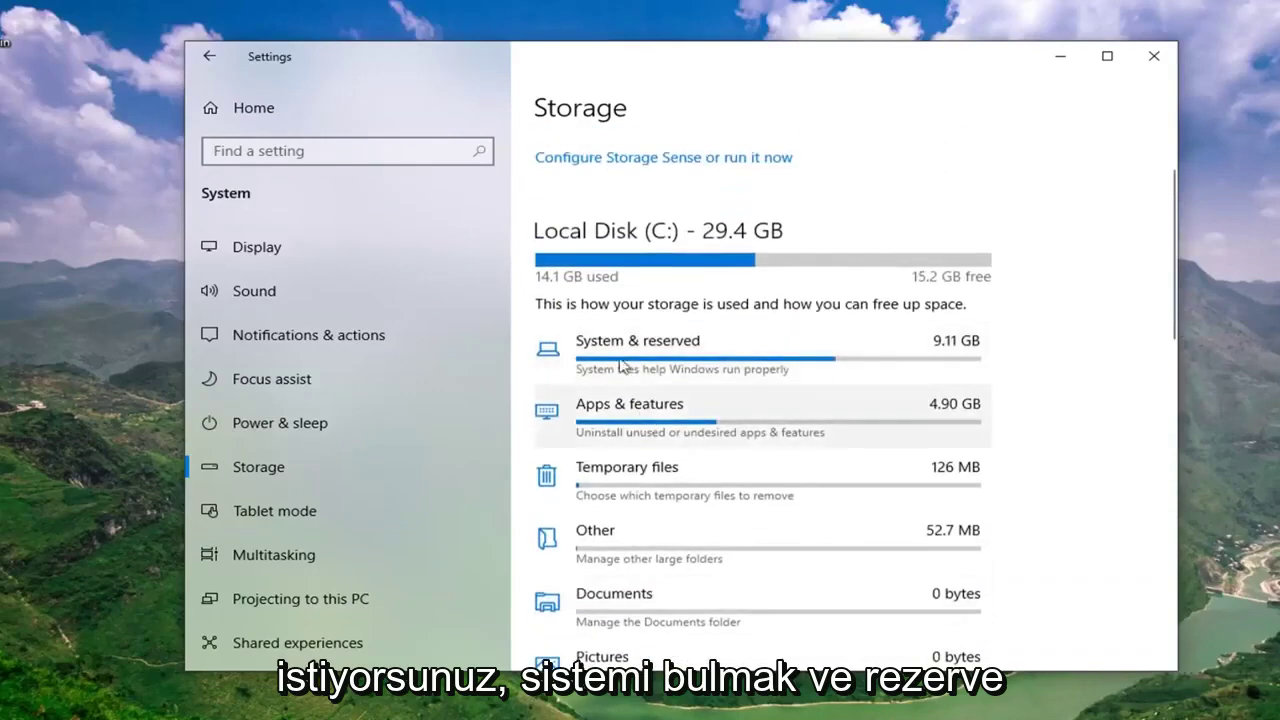
{"action": "left_click", "coordinate": [688, 371]}
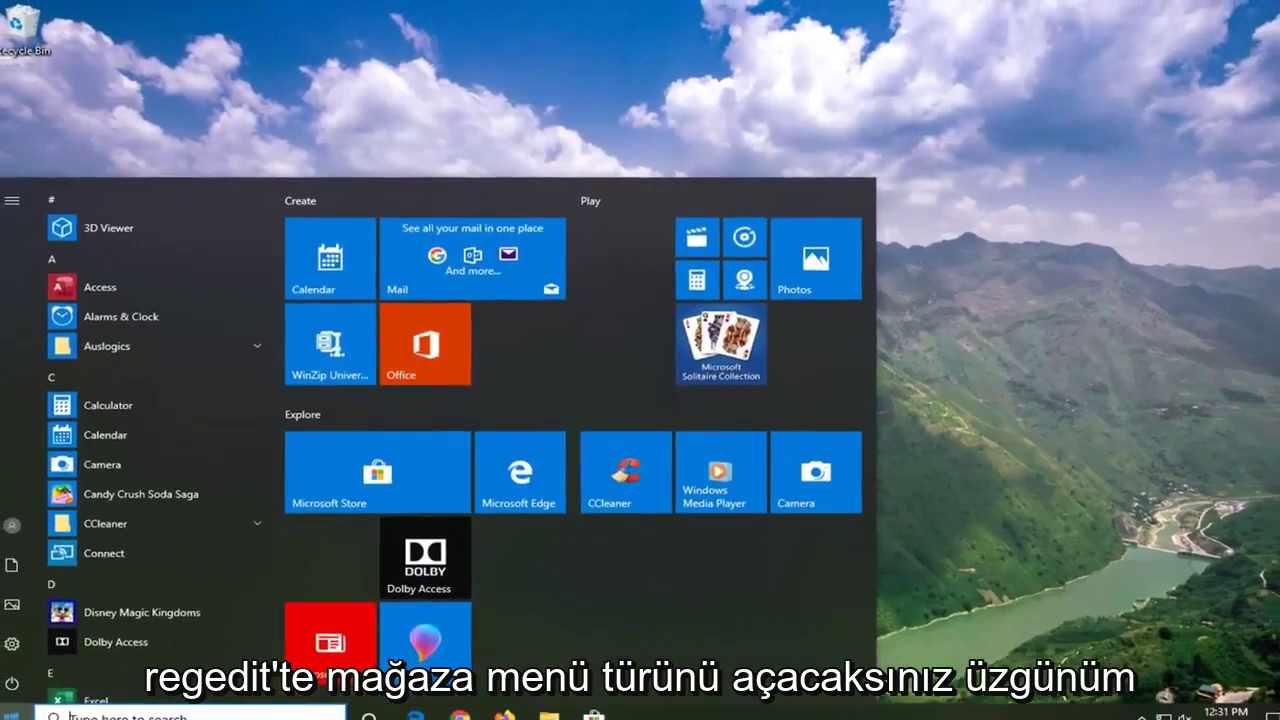
Step: Search for regedit and launch Registry Editor as administrator
{"action": "type", "text": "regedit"}
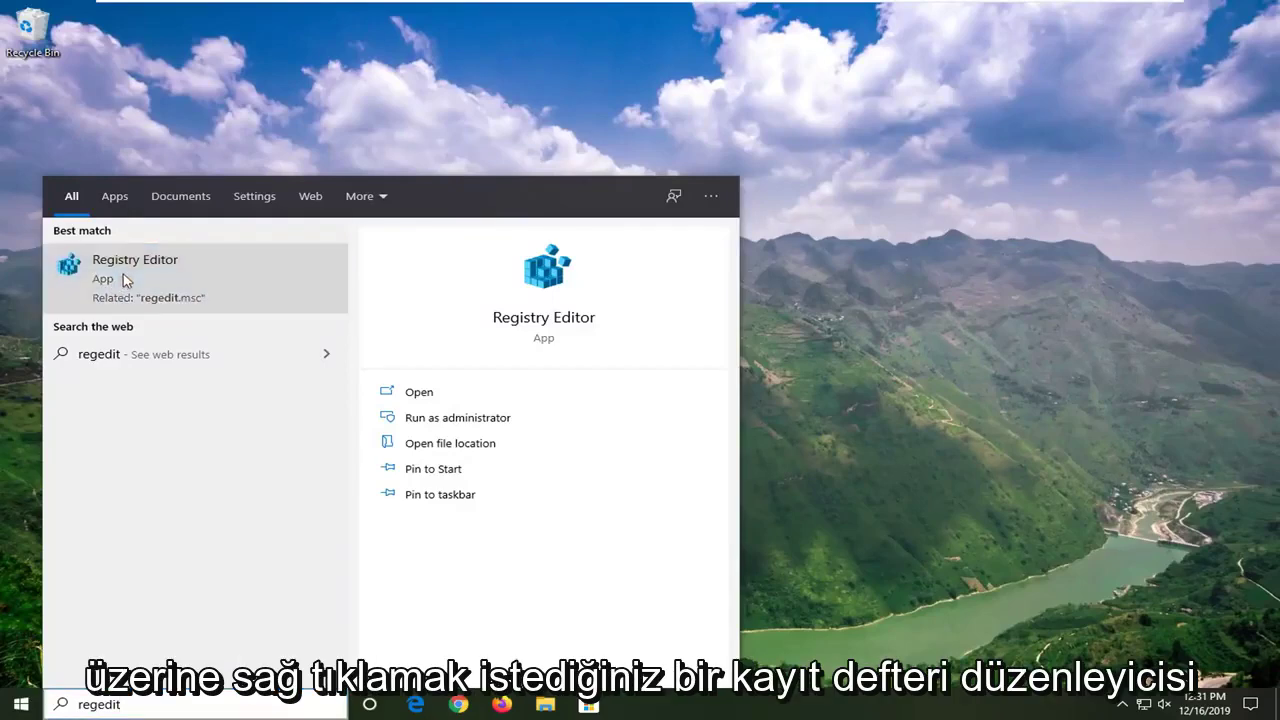
{"action": "right_click", "coordinate": [125, 281]}
{"action": "left_click", "coordinate": [168, 292]}
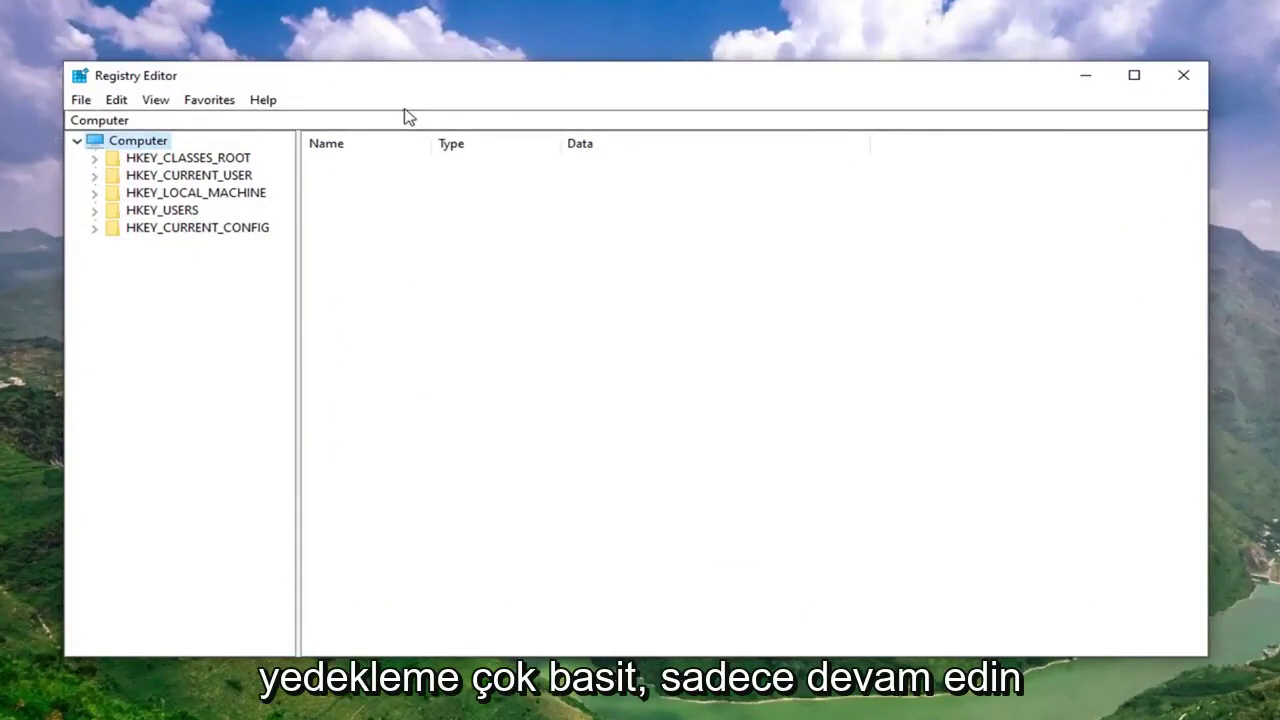
{"action": "left_click", "coordinate": [80, 102]}
{"action": "left_click", "coordinate": [124, 145]}
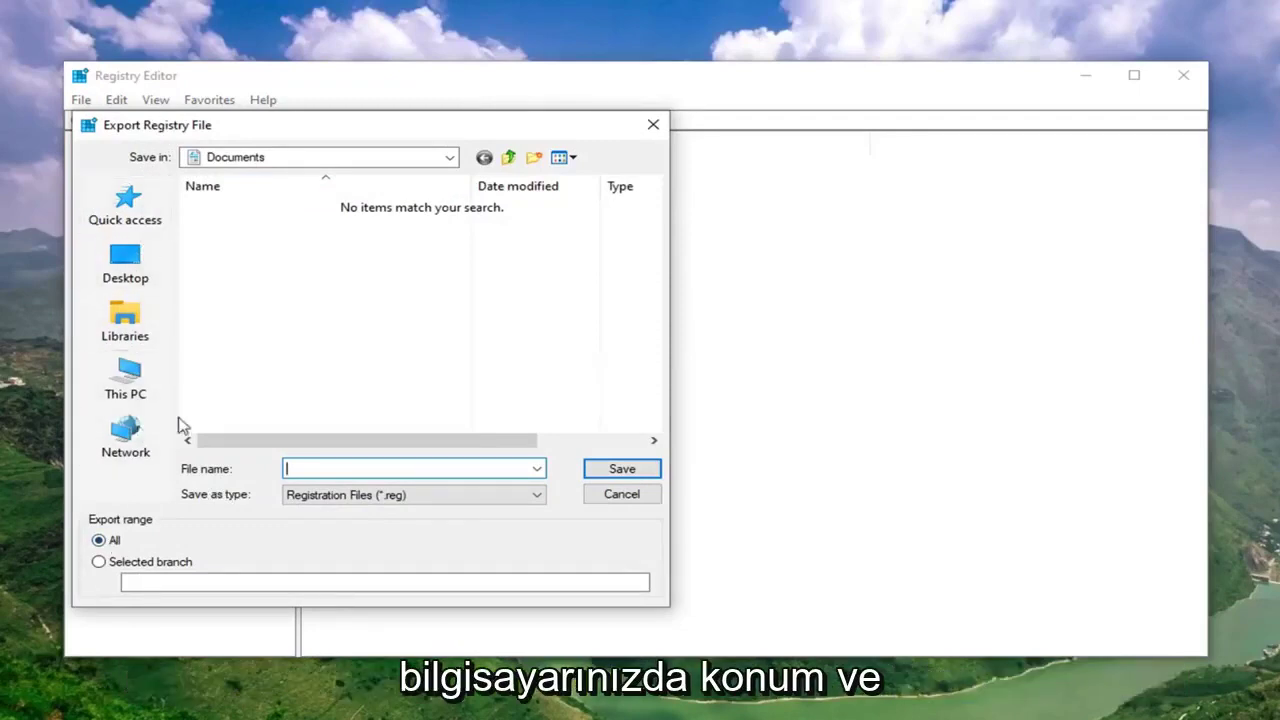
{"action": "left_click", "coordinate": [632, 498]}
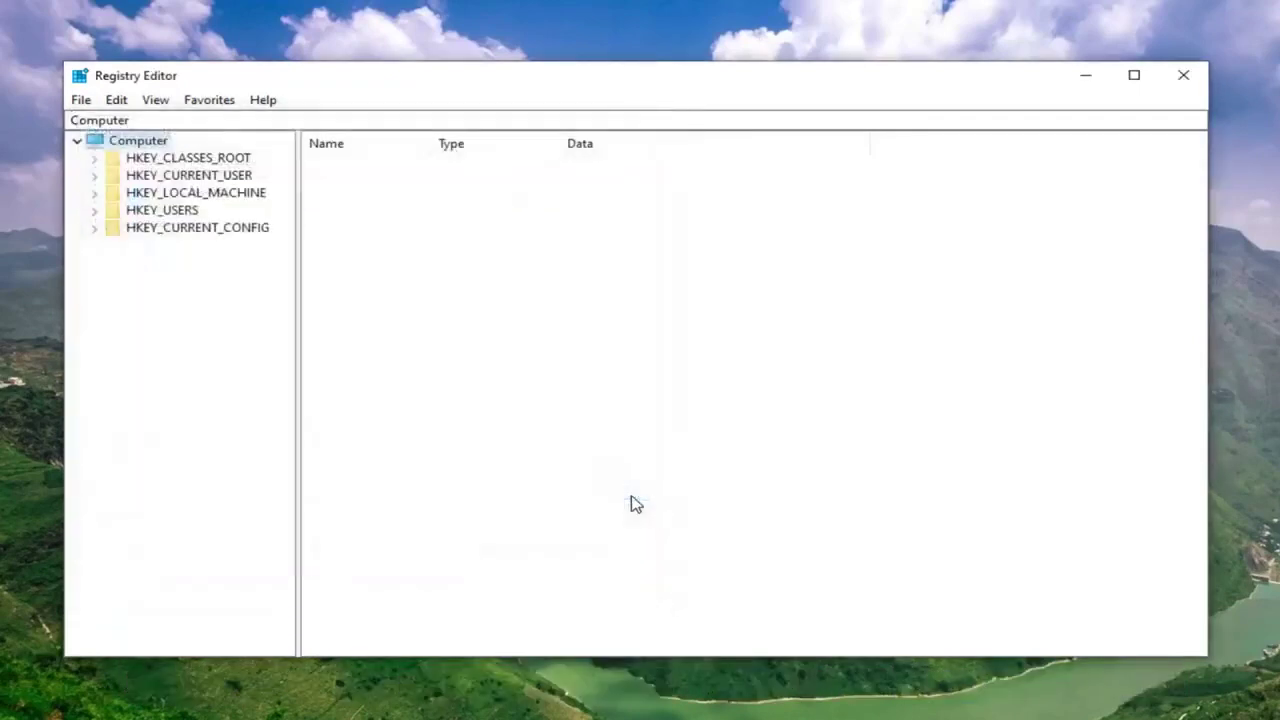
{"action": "left_click", "coordinate": [81, 100]}
{"action": "left_click", "coordinate": [120, 123]}
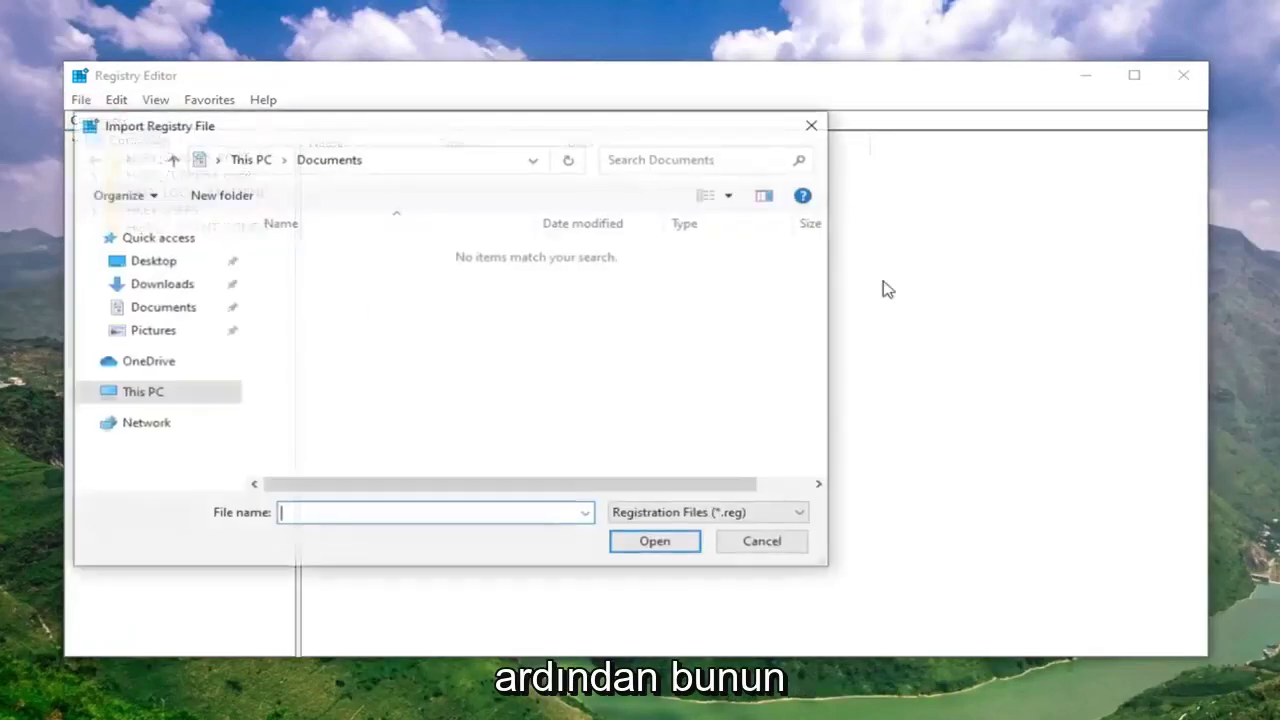
{"action": "left_click", "coordinate": [748, 544]}
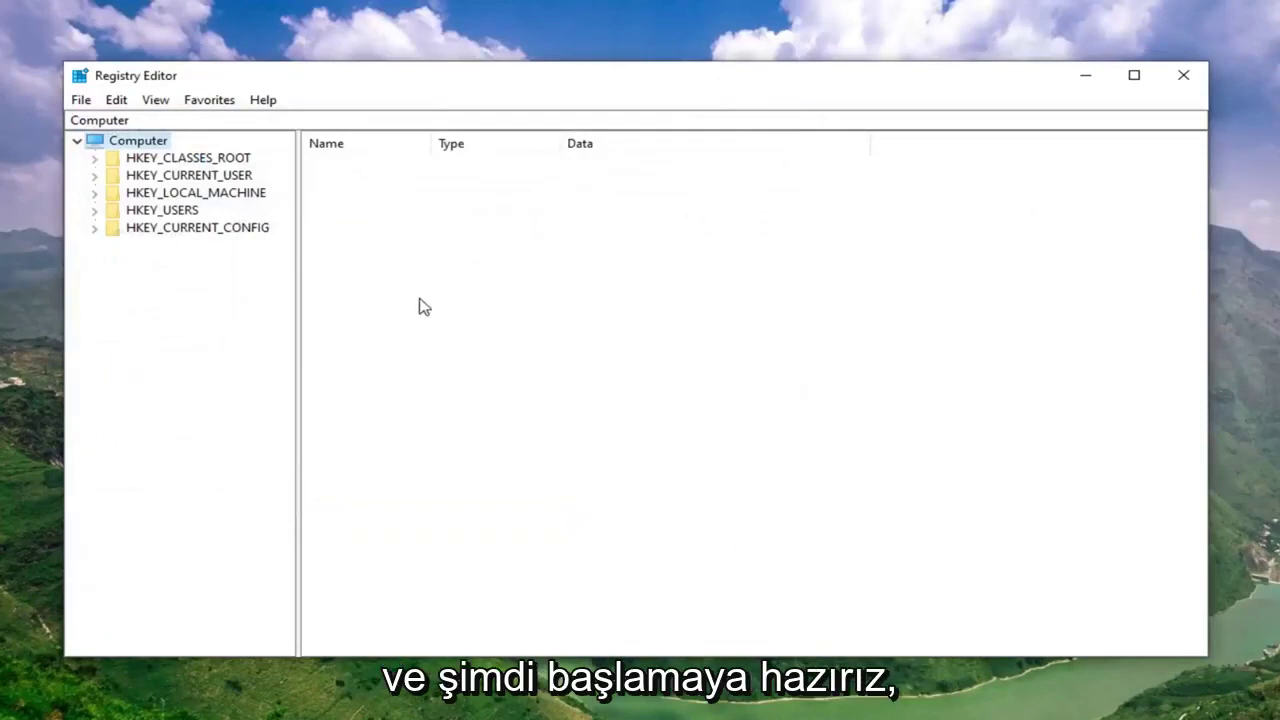
Step: Expand the registry tree down to HKEY_LOCAL_MACHINE\SOFTWARE\Microsoft
{"action": "double_click", "coordinate": [215, 194]}
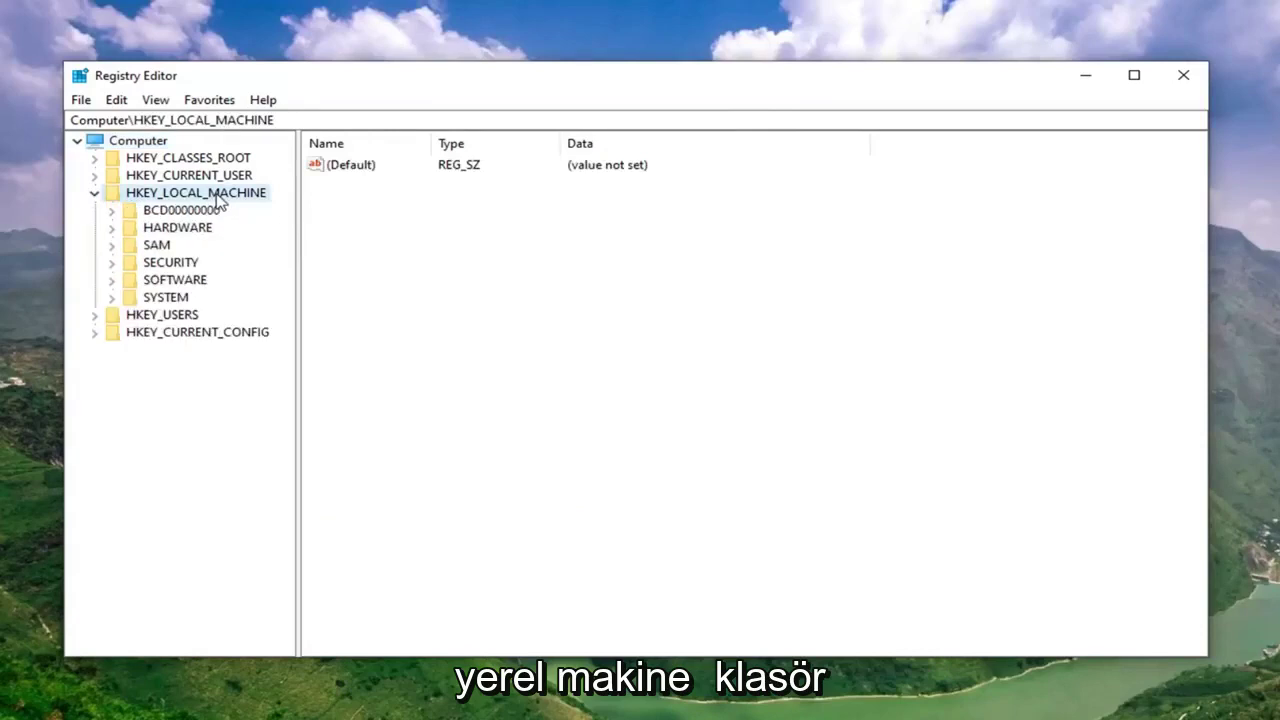
{"action": "double_click", "coordinate": [163, 283]}
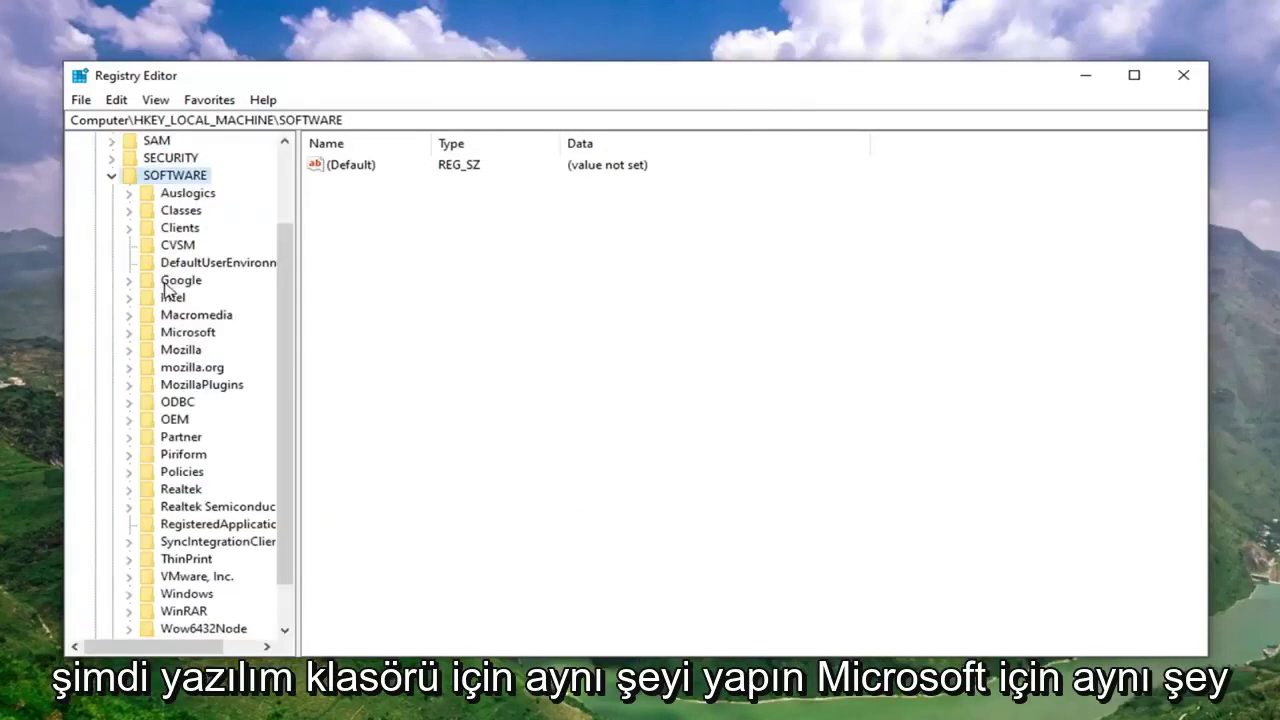
{"action": "scroll", "coordinate": [160, 290], "scroll_direction": "down", "scroll_amount": 1}
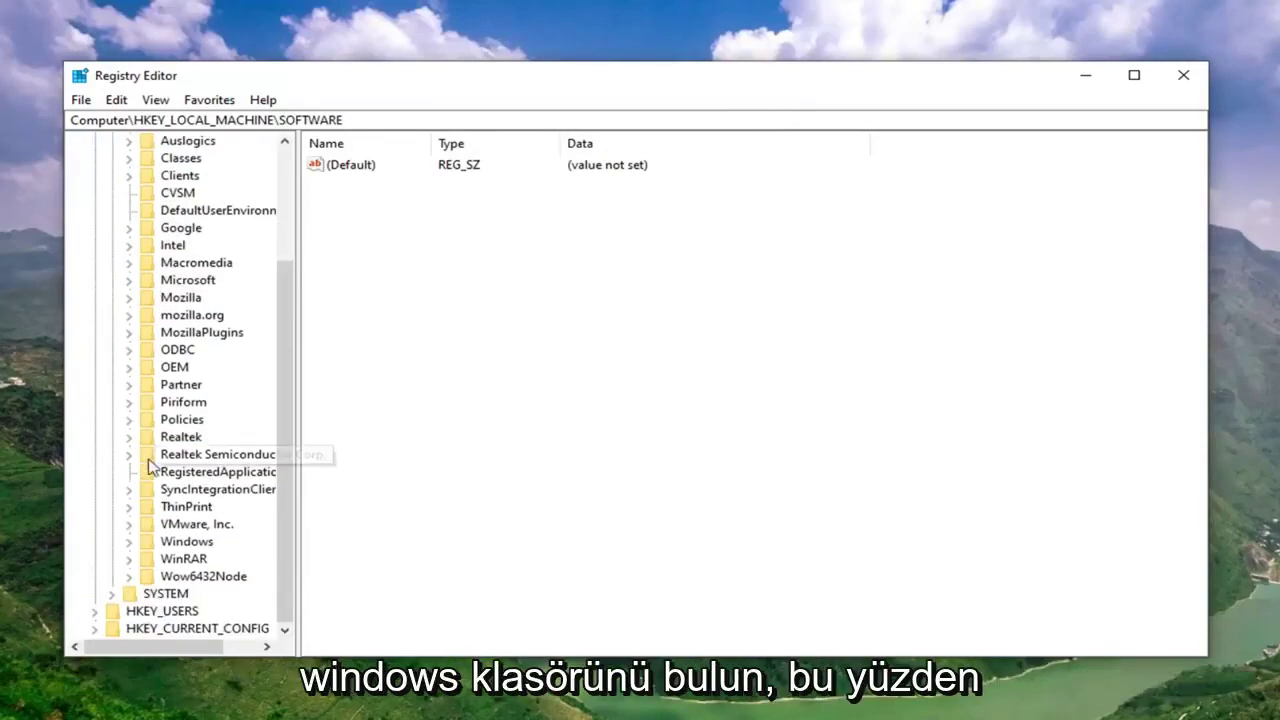
{"action": "double_click", "coordinate": [188, 281]}
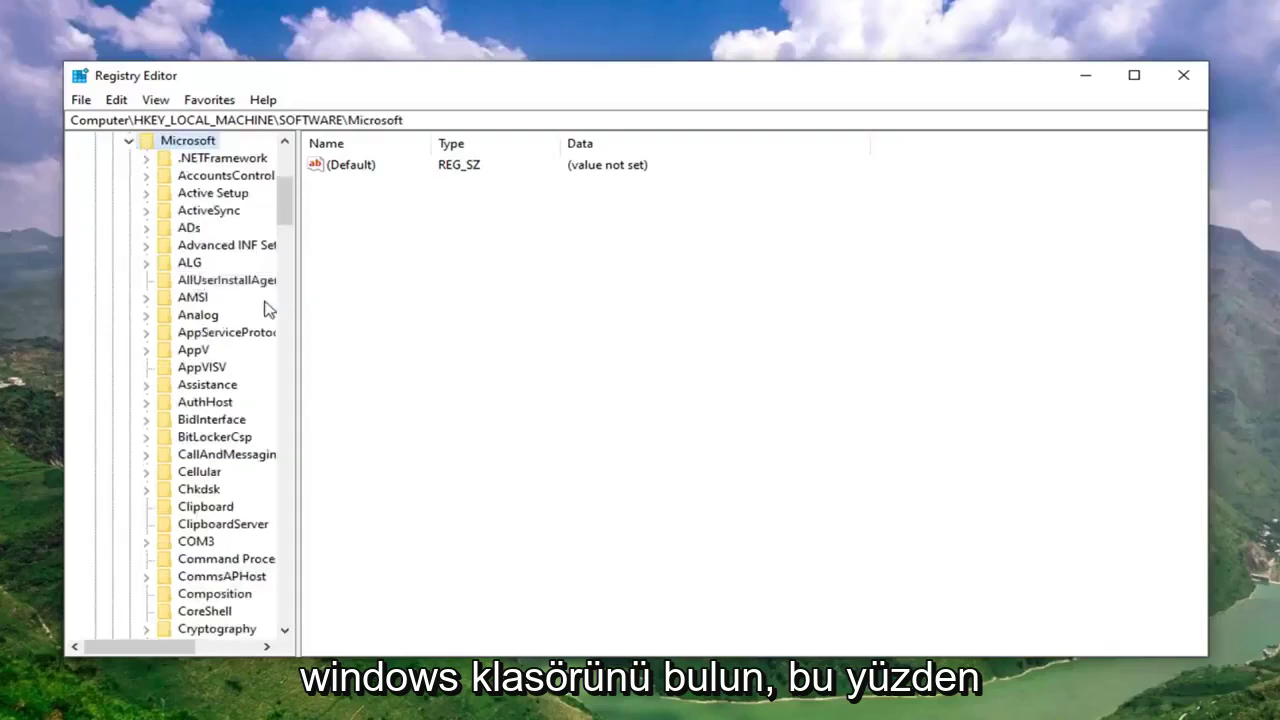
Step: Expand the Windows key under Microsoft and its CurrentVersion subkey, widening the key tree to show full names
{"action": "scroll", "coordinate": [245, 360], "scroll_direction": "down", "scroll_amount": 7}
{"action": "scroll", "coordinate": [245, 370], "scroll_direction": "down", "scroll_amount": 20}
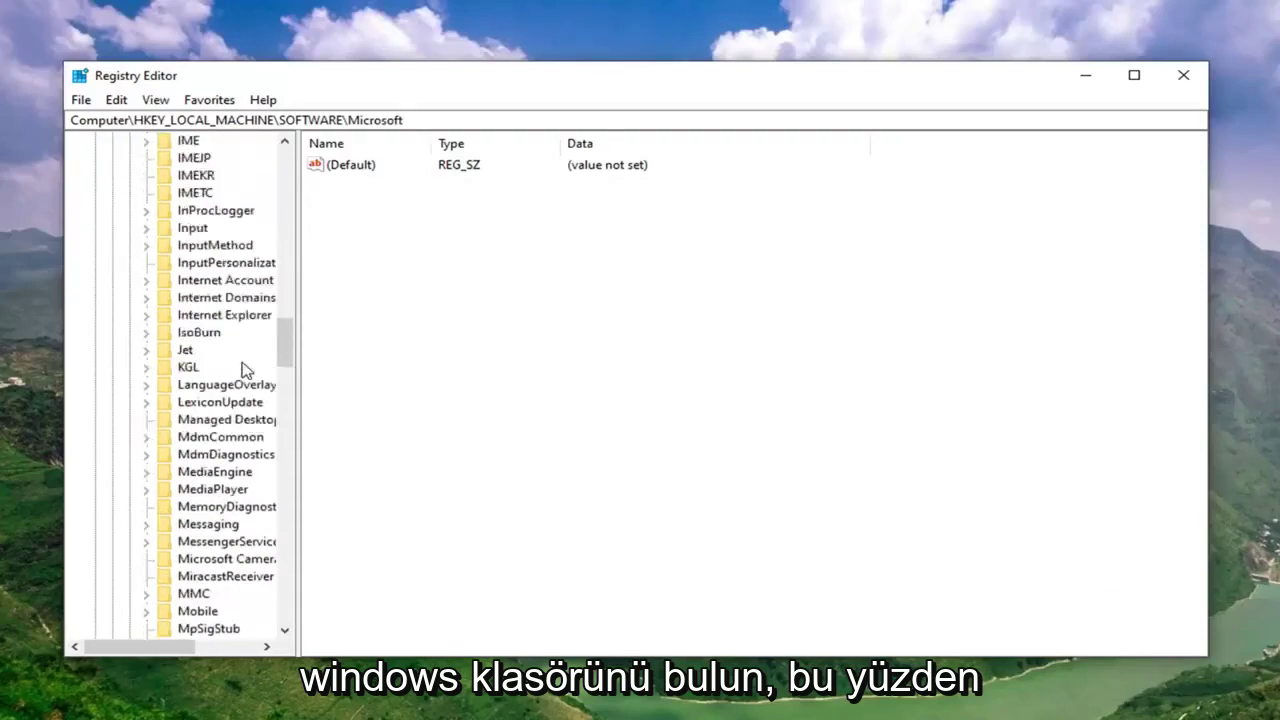
{"action": "scroll", "coordinate": [245, 372], "scroll_direction": "down", "scroll_amount": 20}
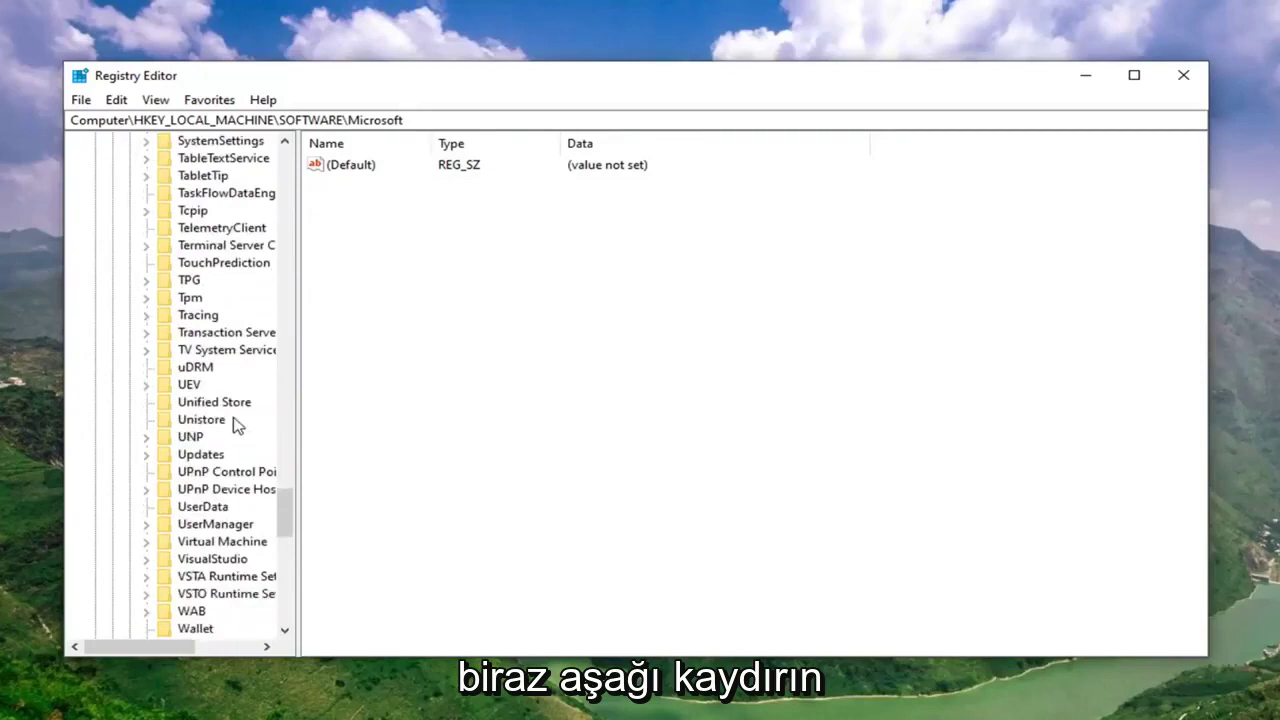
{"action": "double_click", "coordinate": [200, 541]}
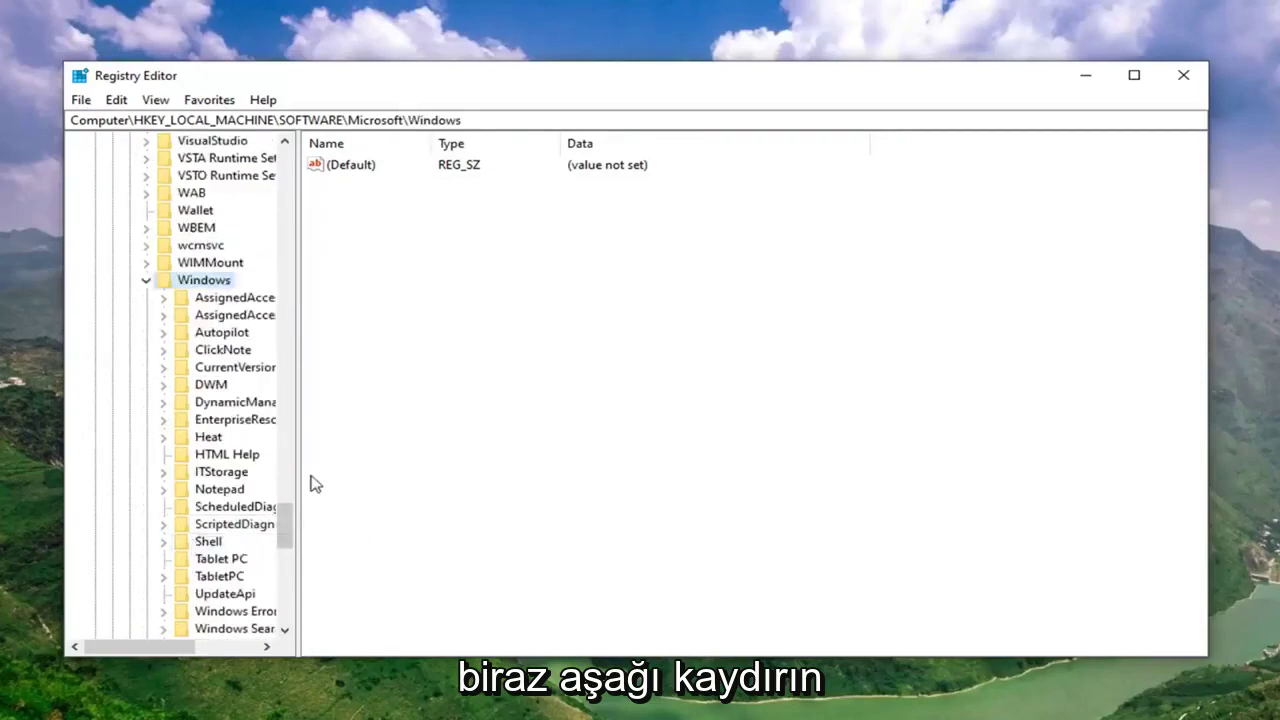
{"action": "left_click_drag", "start_coordinate": [300, 466], "coordinate": [478, 466]}
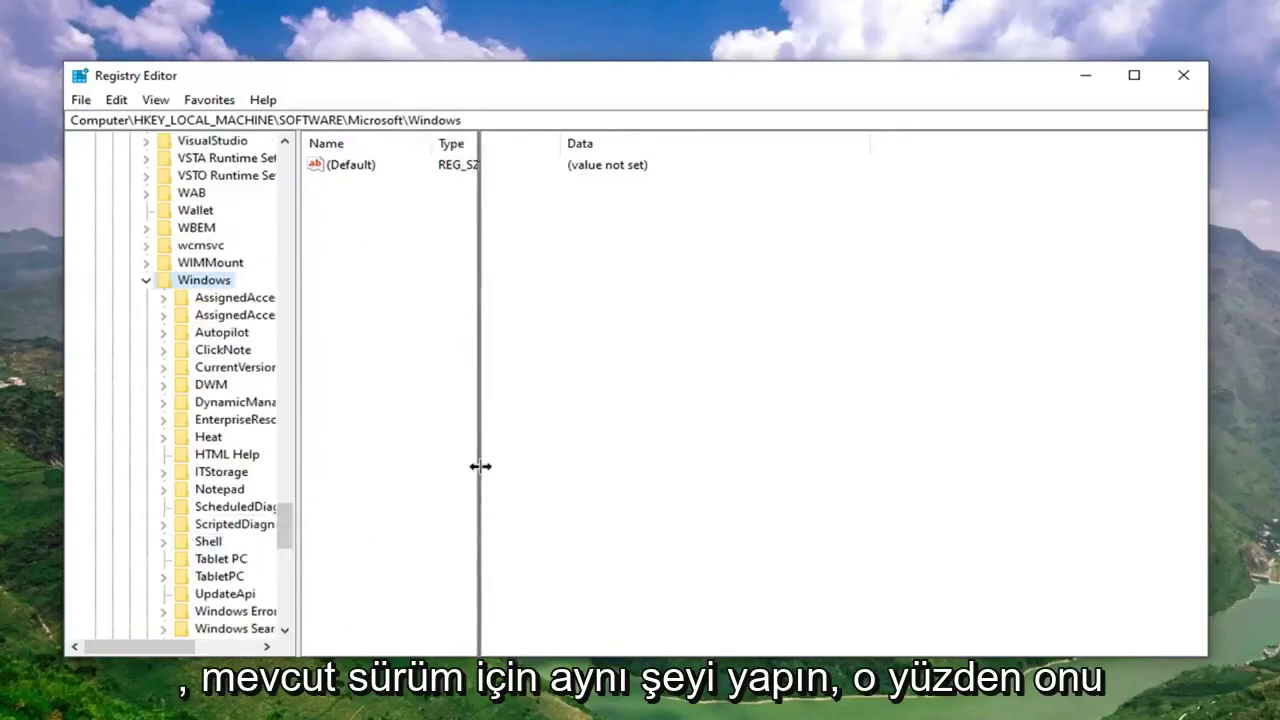
{"action": "left_click", "coordinate": [236, 369]}
{"action": "double_click", "coordinate": [231, 372]}
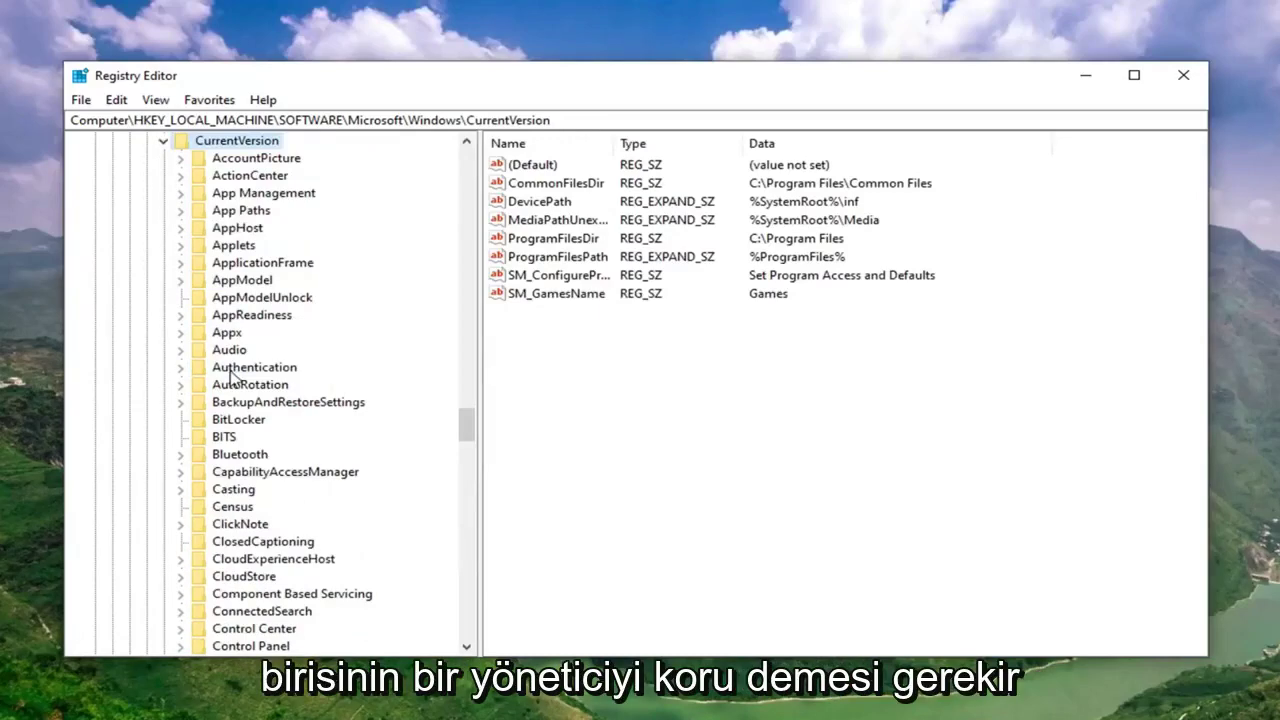
Step: Select the ReserveManager key under CurrentVersion
{"action": "scroll", "coordinate": [231, 375], "scroll_direction": "down", "scroll_amount": 20}
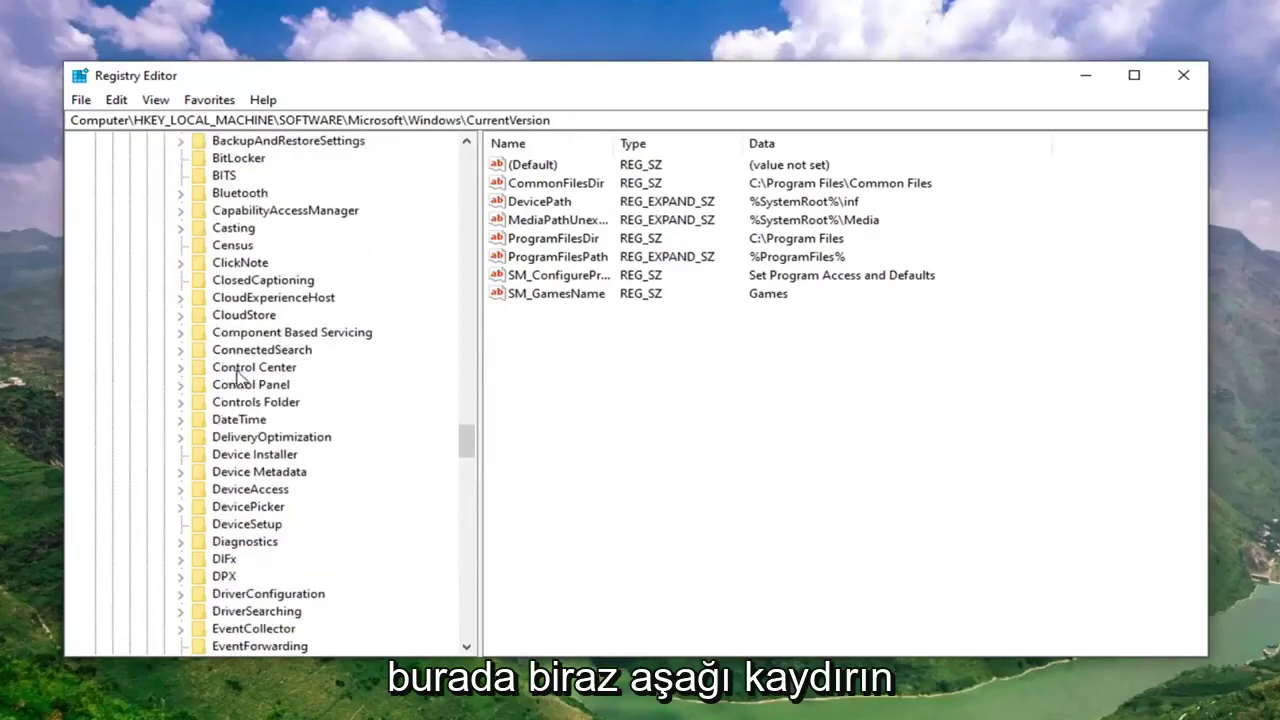
{"action": "scroll", "coordinate": [333, 462], "scroll_direction": "down", "scroll_amount": 6}
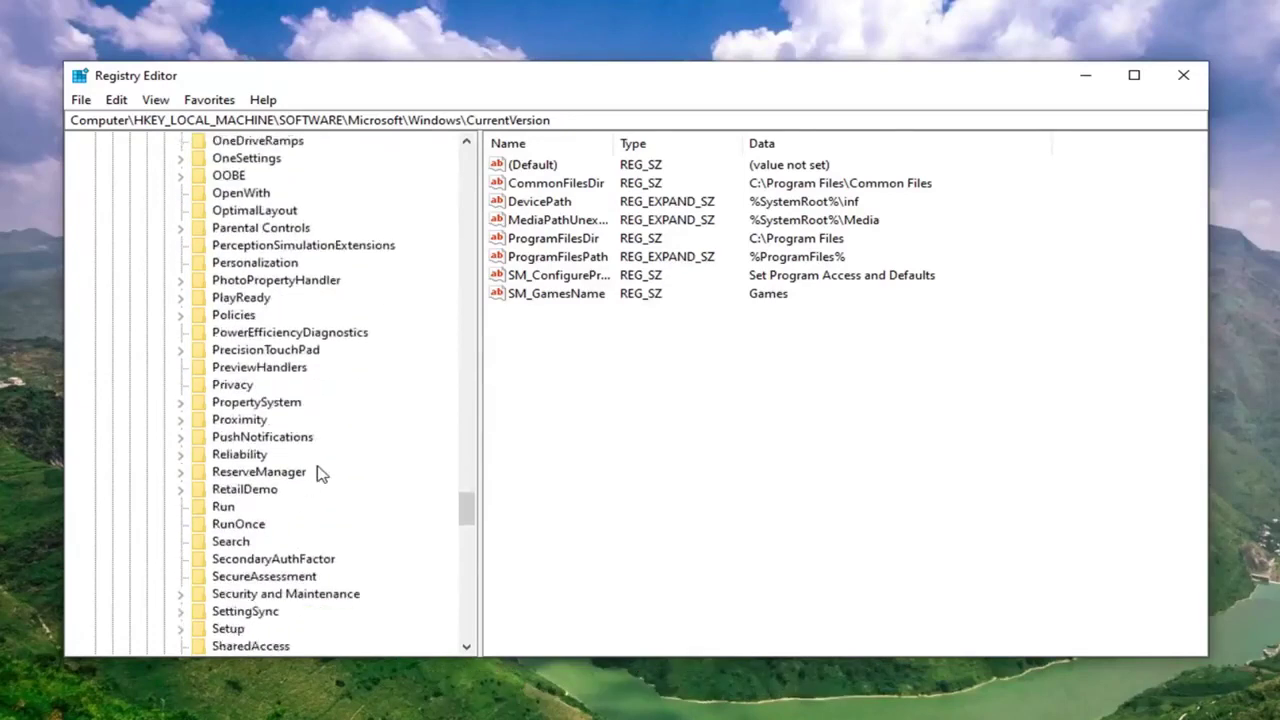
{"action": "scroll", "coordinate": [286, 466], "scroll_direction": "down", "scroll_amount": 1}
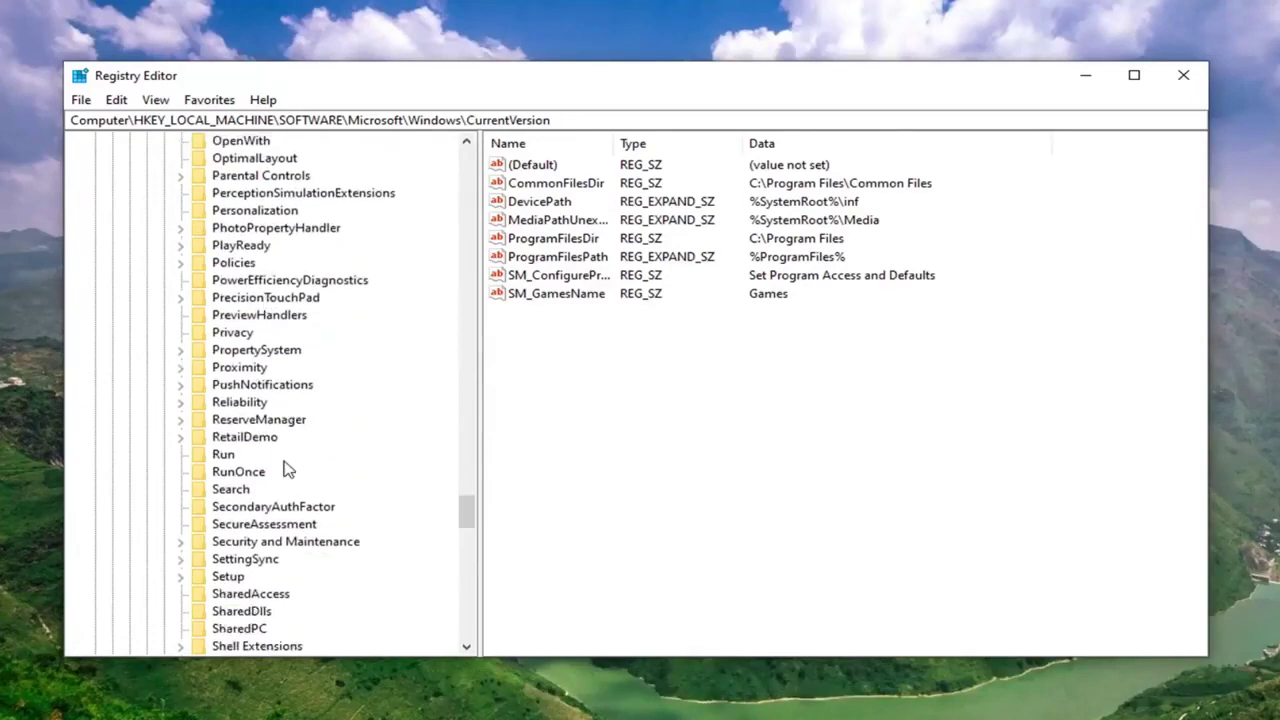
{"action": "scroll", "coordinate": [288, 468], "scroll_direction": "up", "scroll_amount": 2}
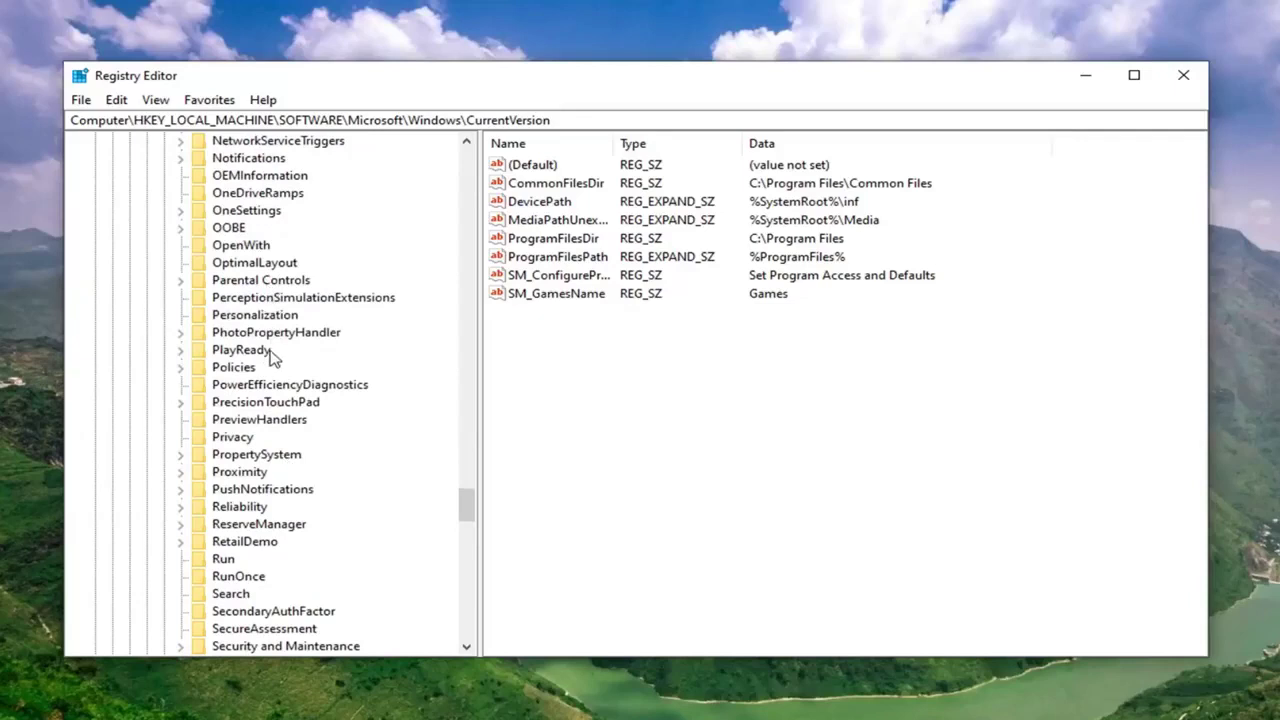
{"action": "scroll", "coordinate": [272, 358], "scroll_direction": "up", "scroll_amount": 2}
{"action": "scroll", "coordinate": [272, 358], "scroll_direction": "down", "scroll_amount": 2}
{"action": "left_click", "coordinate": [268, 527]}
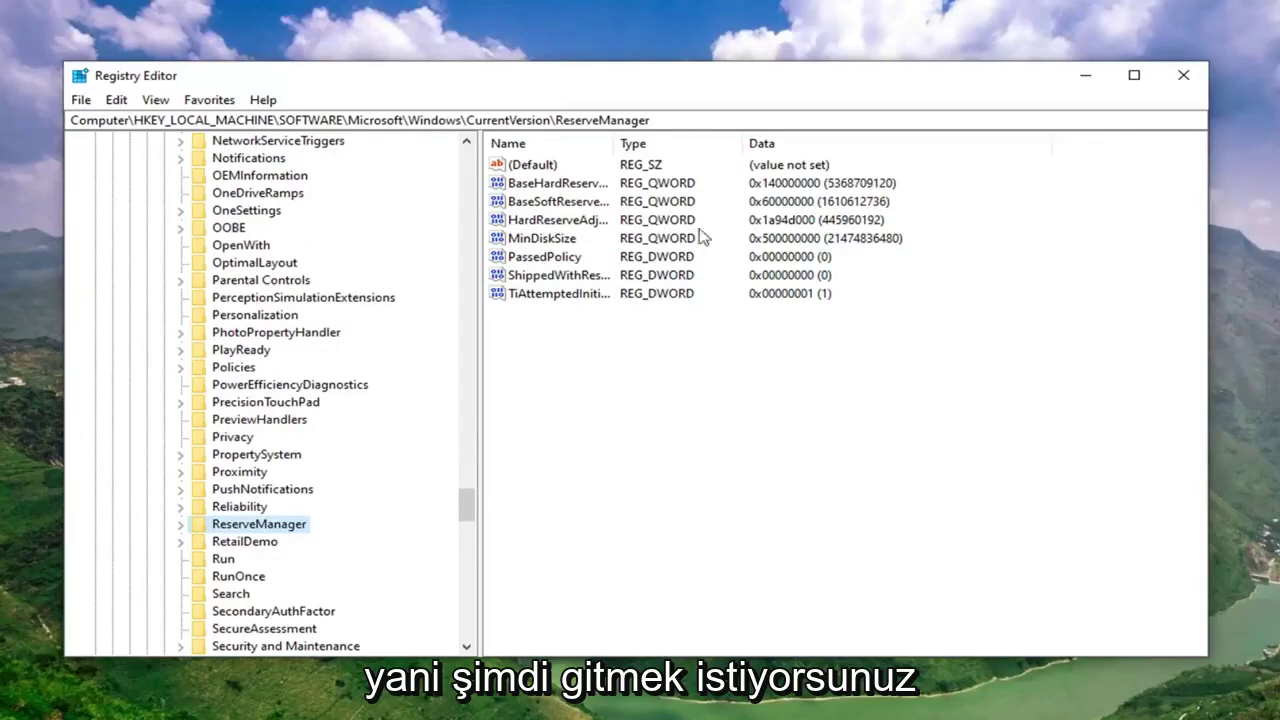
Step: Widen the Name column of the ReserveManager values and set the ShippedWithReserves DWORD's value data to 0
{"action": "left_click", "coordinate": [558, 284]}
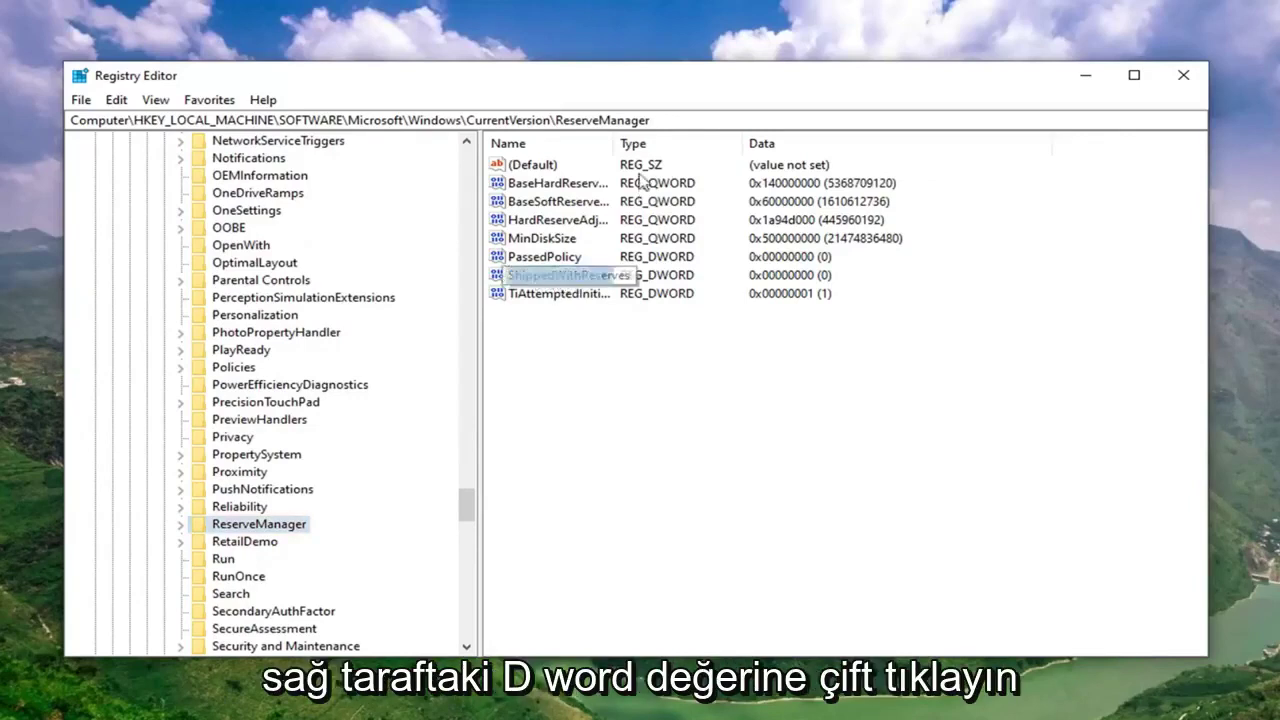
{"action": "left_click_drag", "start_coordinate": [613, 143], "coordinate": [697, 143]}
{"action": "double_click", "coordinate": [556, 276]}
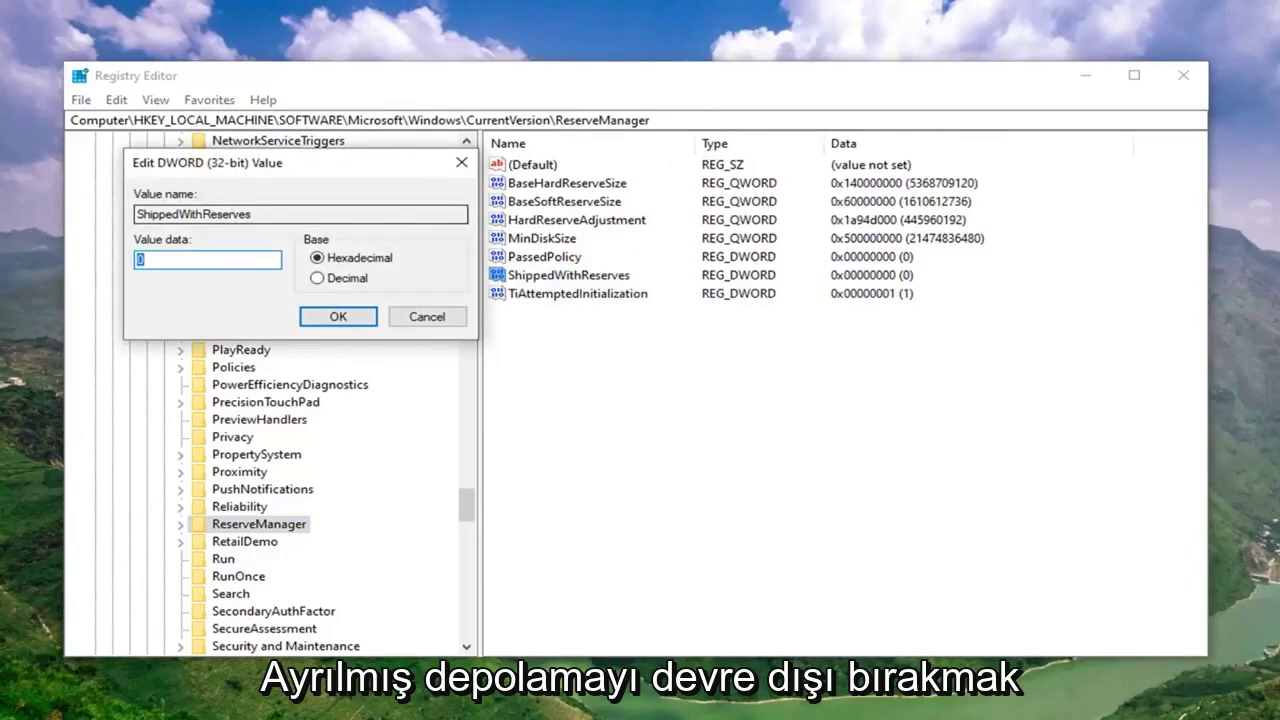
{"action": "left_click_drag", "start_coordinate": [256, 183], "coordinate": [660, 226]}
{"action": "left_click", "coordinate": [570, 303]}
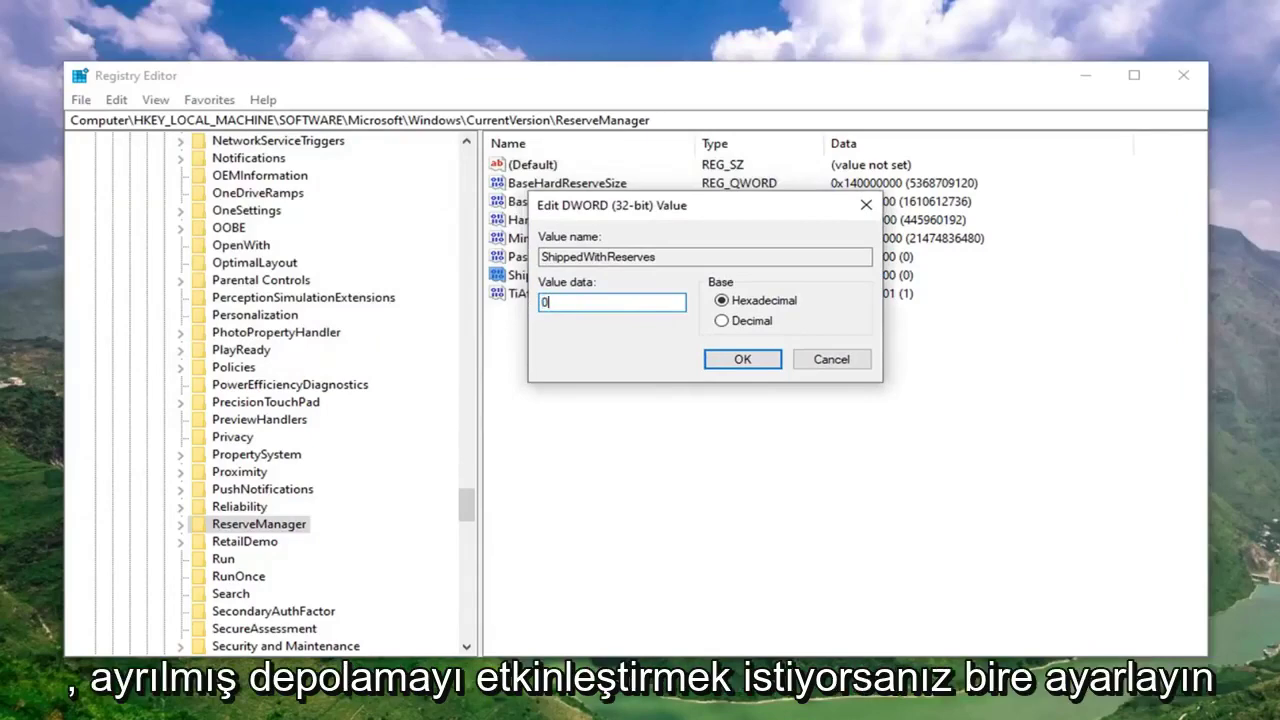
{"action": "left_click_drag", "start_coordinate": [547, 302], "coordinate": [507, 310]}
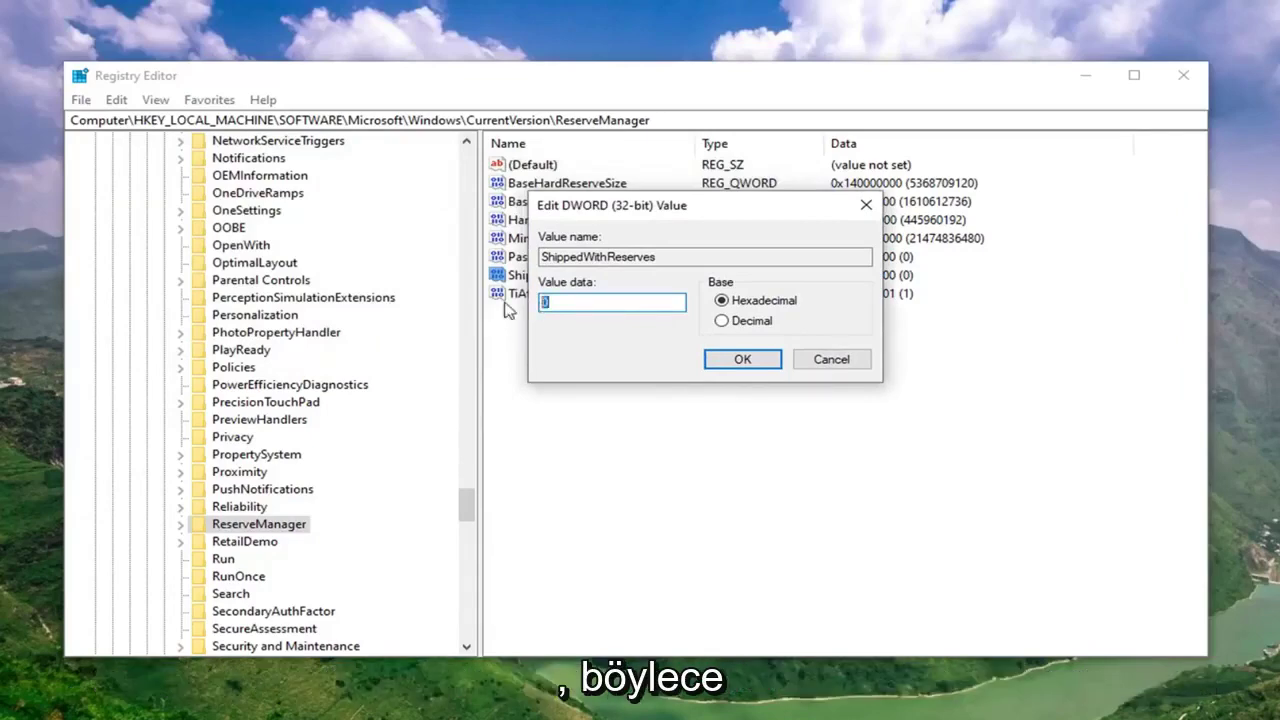
{"action": "type", "text": "1"}
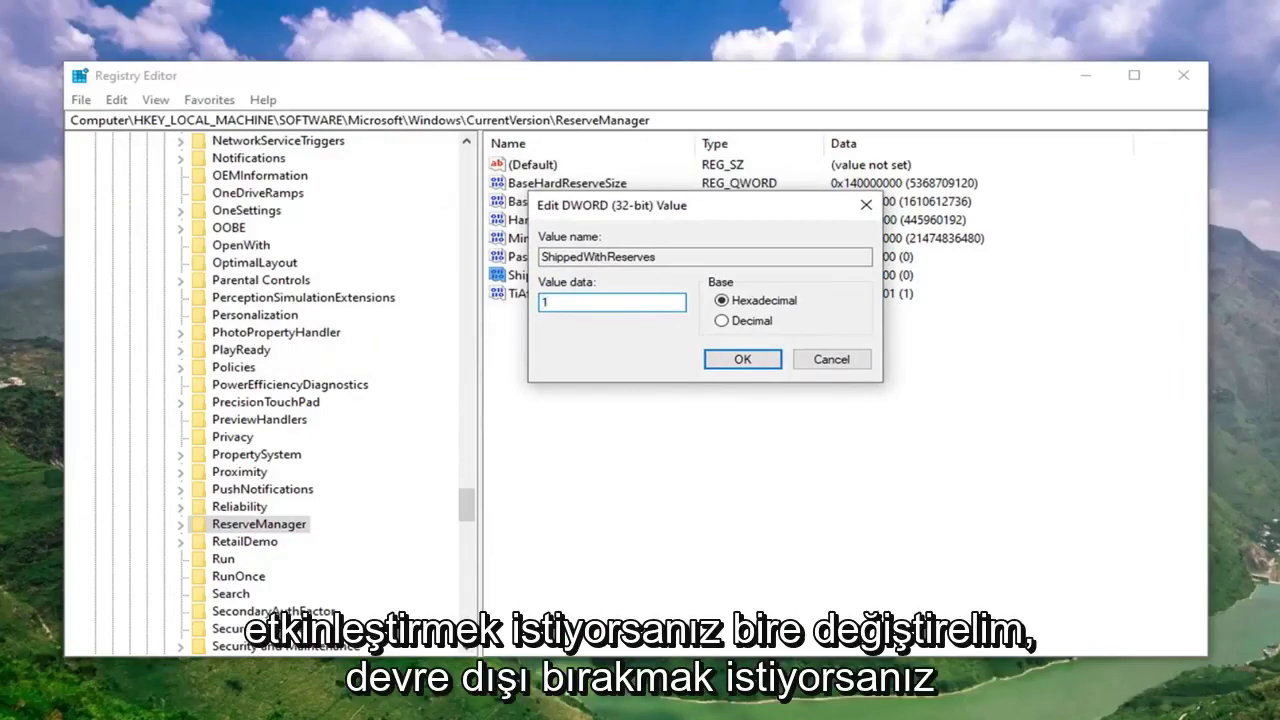
{"action": "key", "text": "BackSpace"}
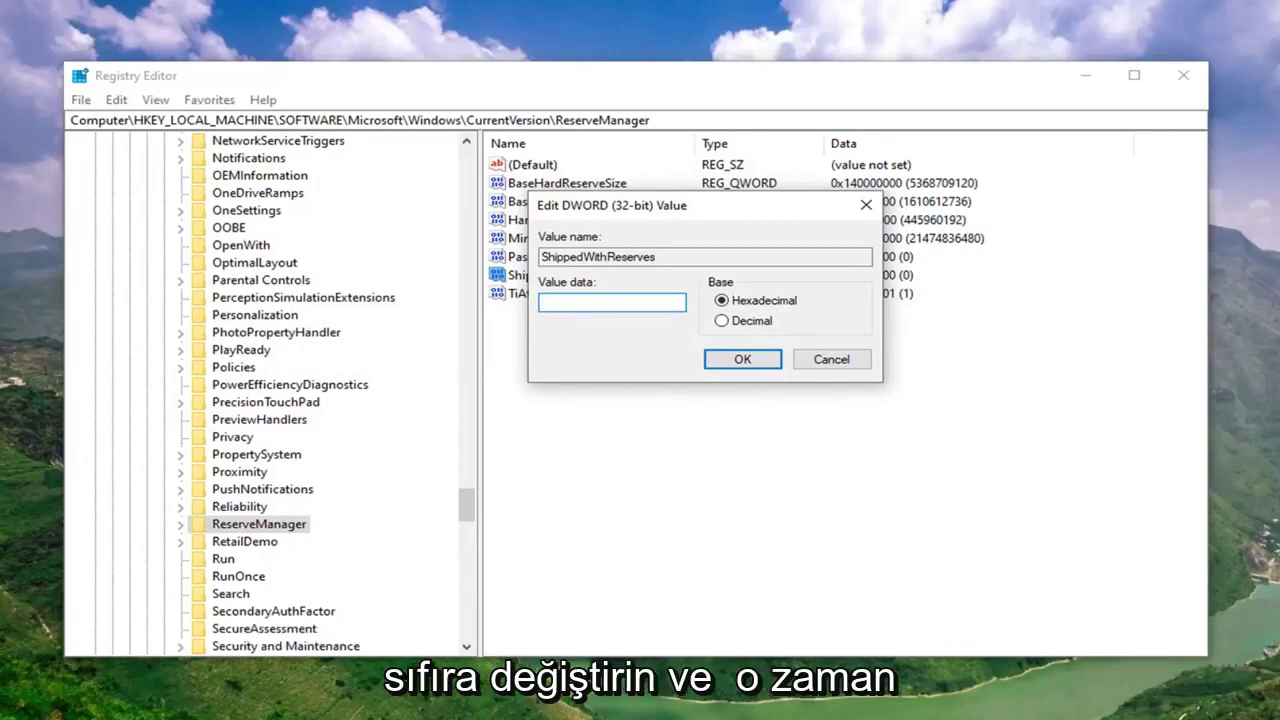
{"action": "type", "text": "0"}
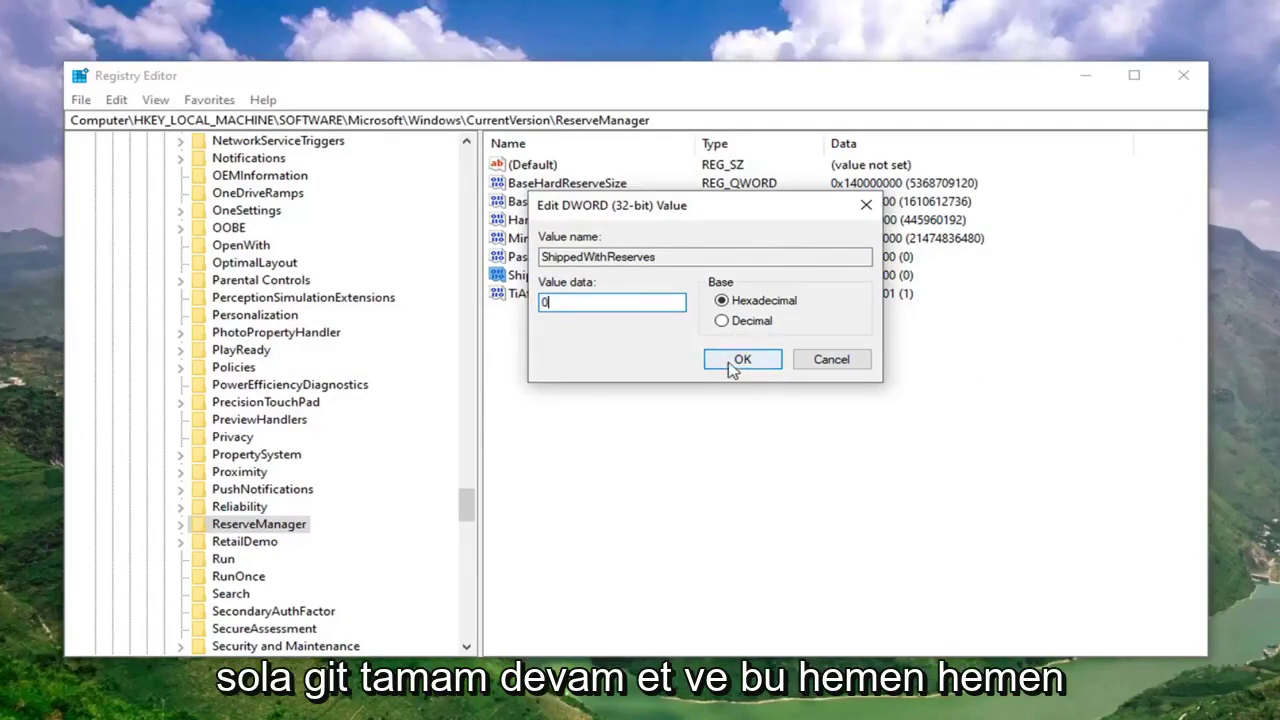
{"action": "left_click", "coordinate": [736, 362]}
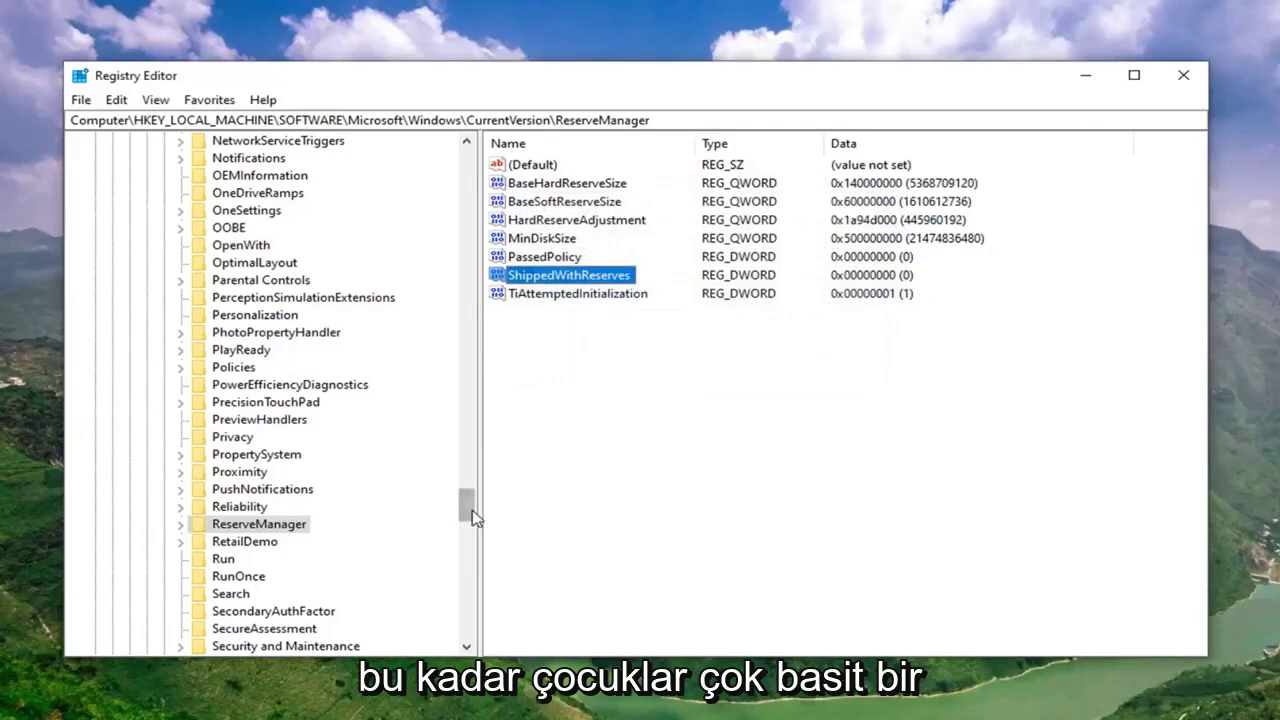
Step: Collapse the expanded registry keys back to the Computer root and close Registry Editor
{"action": "left_click_drag", "start_coordinate": [466, 508], "coordinate": [466, 210]}
{"action": "scroll", "coordinate": [313, 314], "scroll_direction": "up", "scroll_amount": 20}
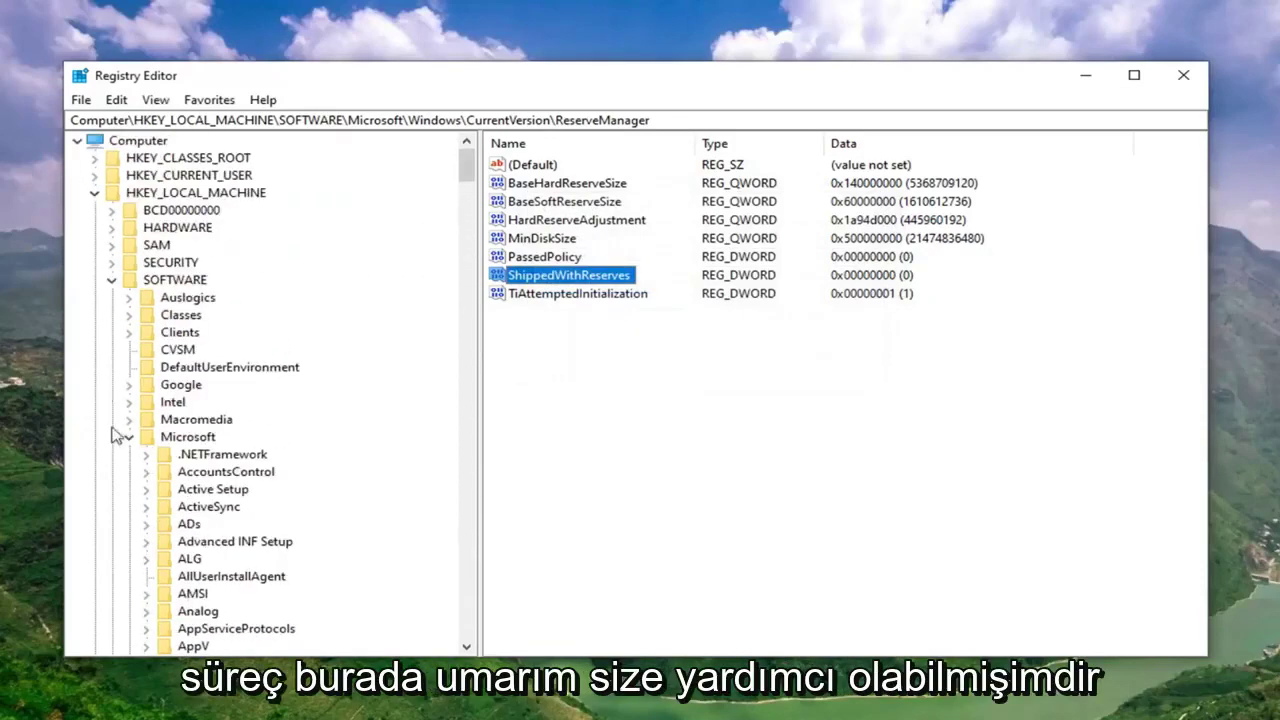
{"action": "left_click", "coordinate": [128, 437]}
{"action": "key", "text": "Left"}
{"action": "key", "text": "Left"}
{"action": "key", "text": "Left"}
{"action": "key", "text": "Left"}
{"action": "key", "text": "Left"}
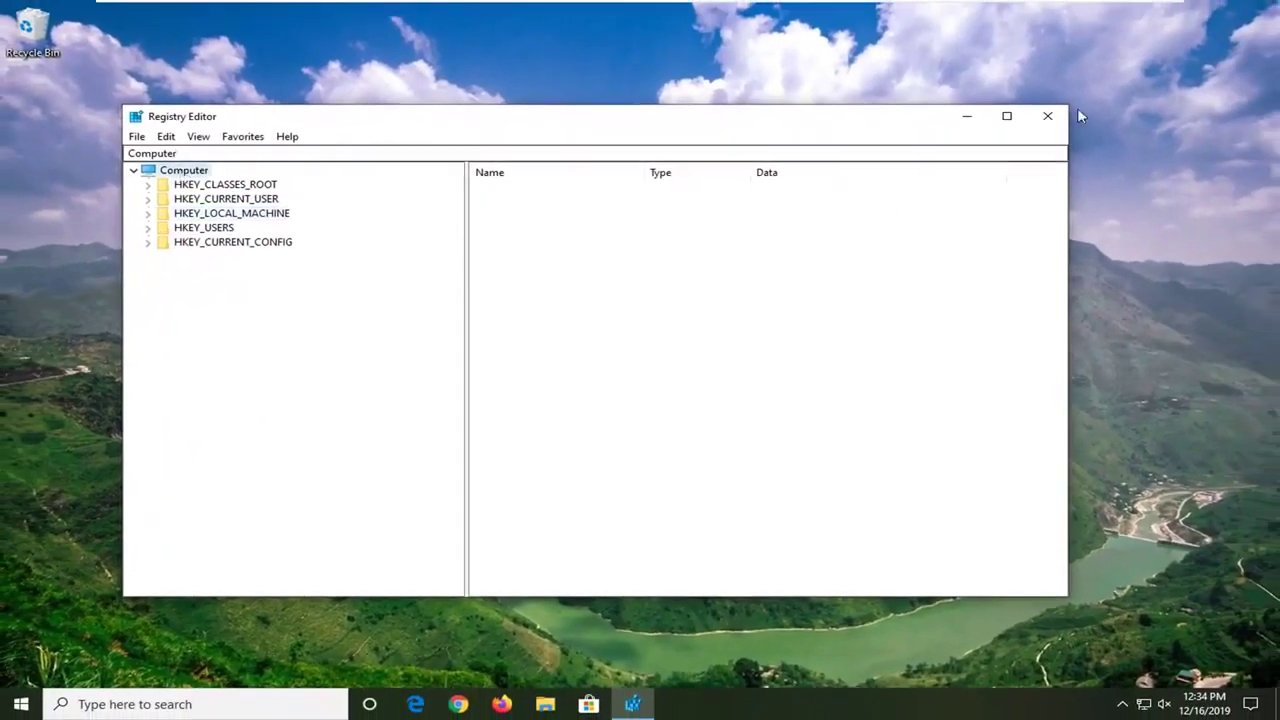
{"action": "left_click", "coordinate": [1047, 116]}
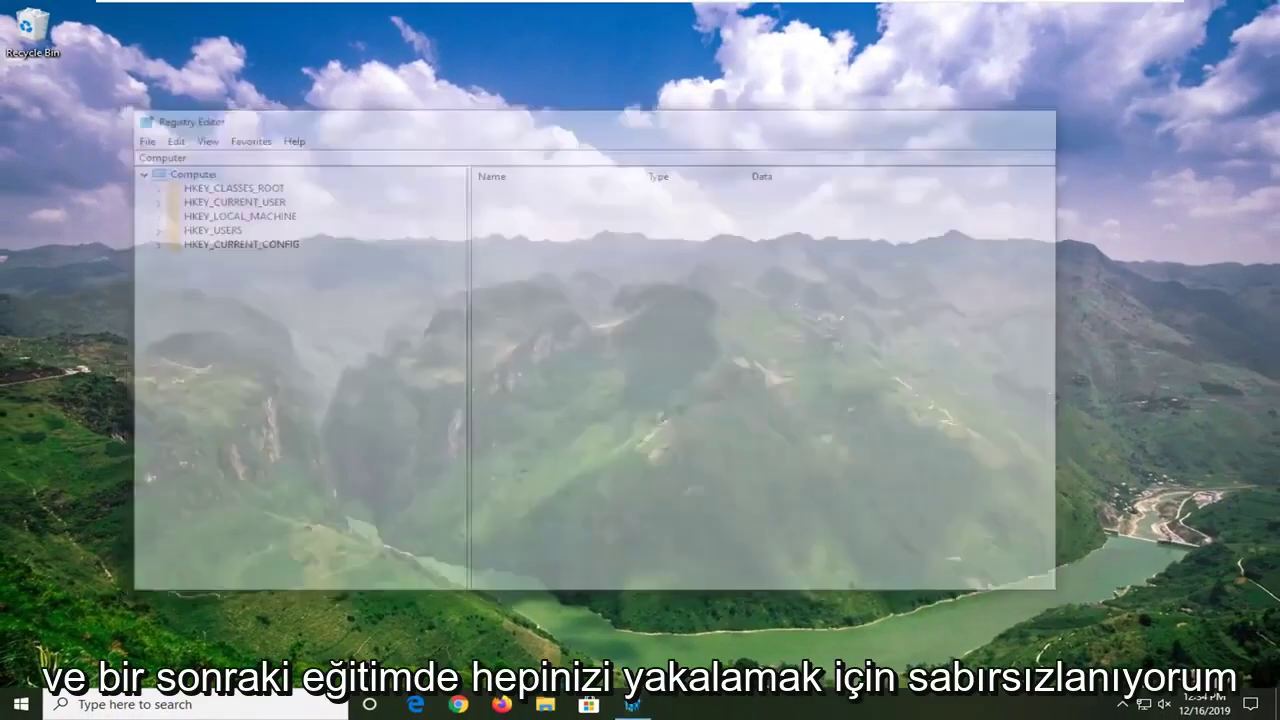